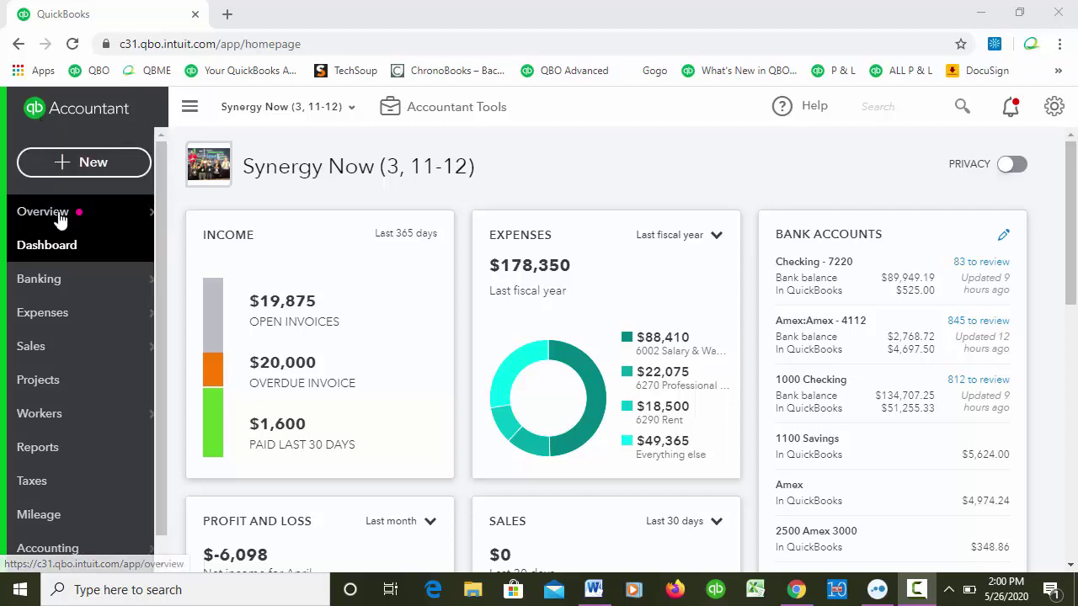
Open the saved Profit and Loss custom report (July 1, 2019 – May 26, 2020) from Reports.
{"action": "left_click", "coordinate": [38, 447]}
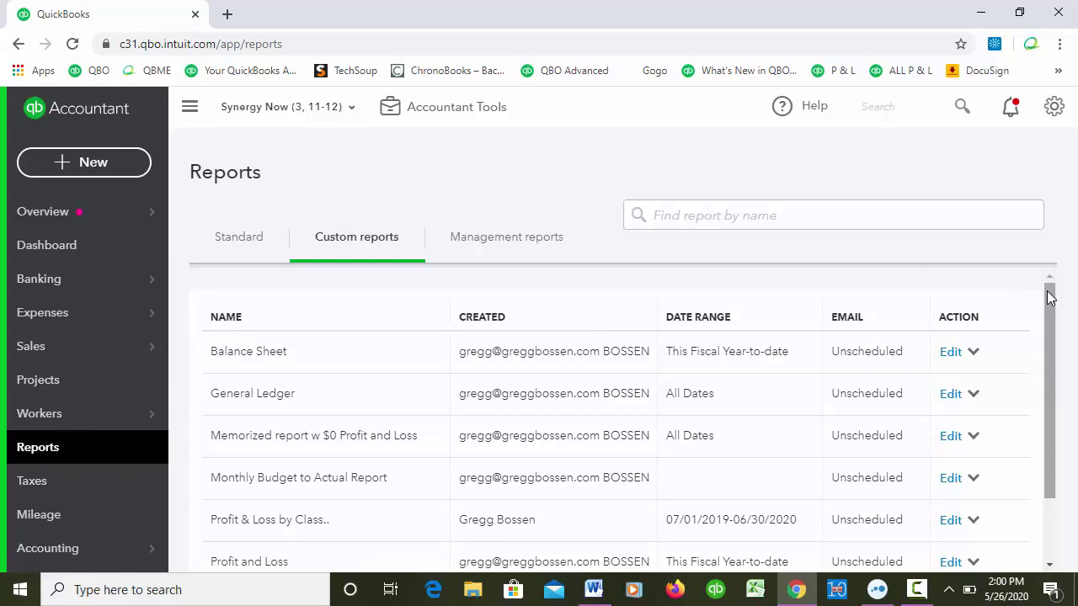
{"action": "left_click_drag", "start_coordinate": [1048, 295], "coordinate": [1049, 345]}
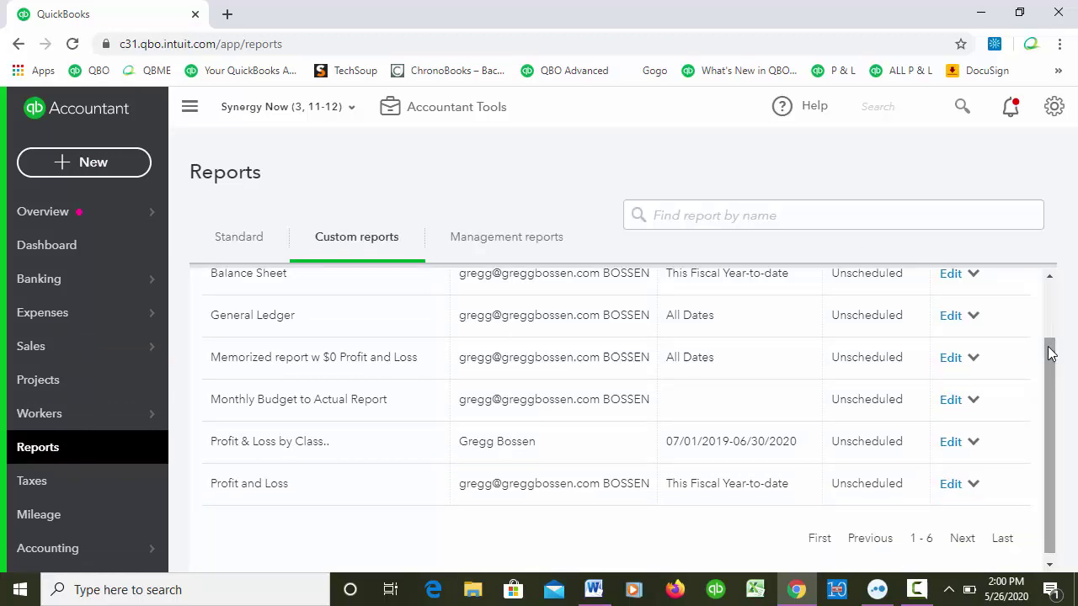
{"action": "left_click", "coordinate": [237, 486]}
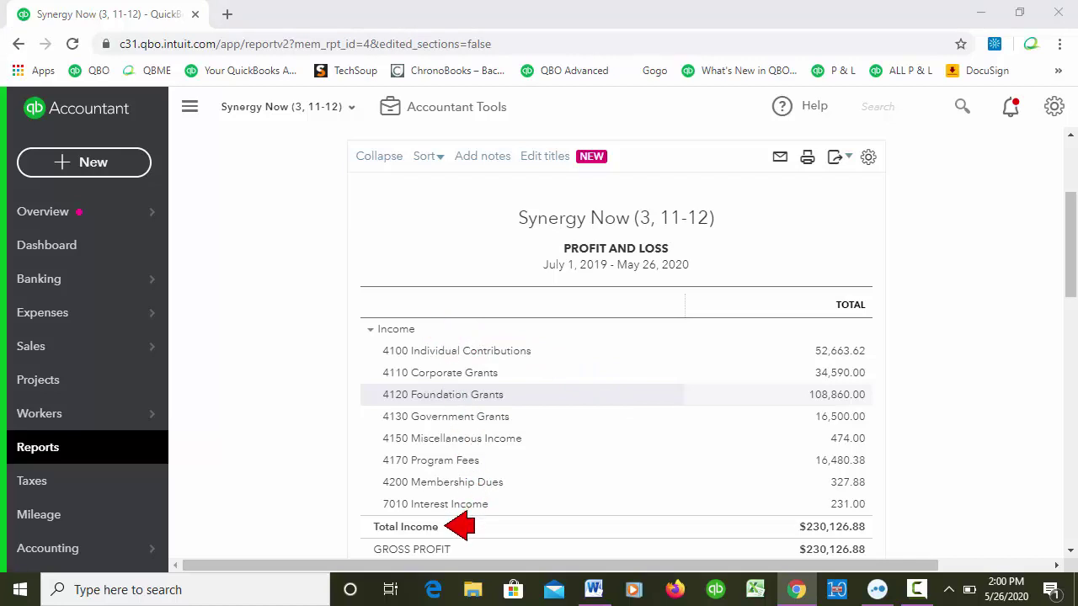
Scroll through the Synergy Now Profit and Loss report down to Net Income and back up.
{"action": "key", "text": "Escape"}
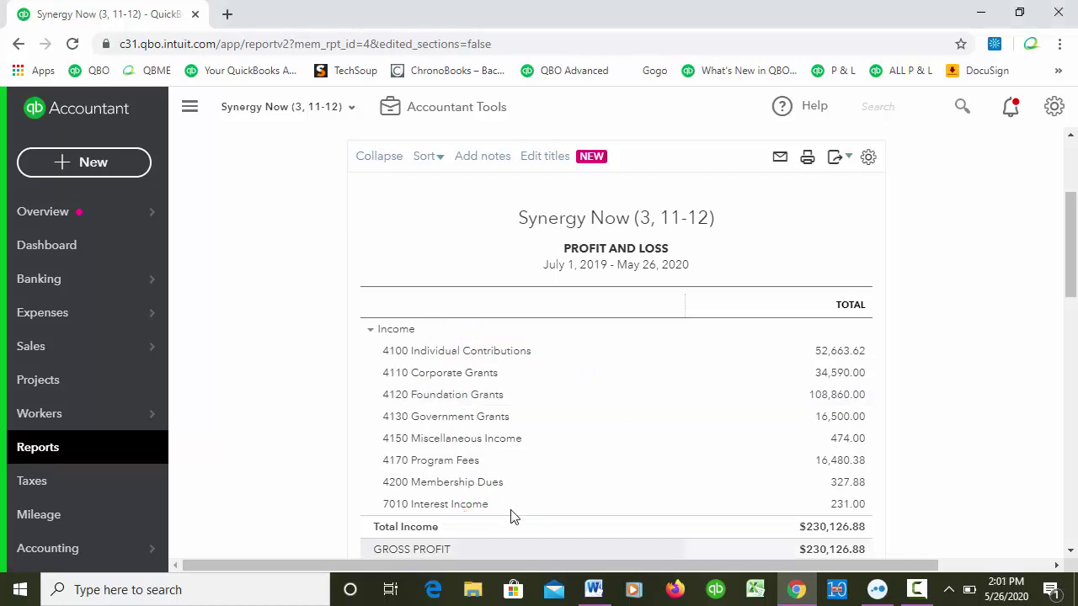
{"action": "right_click", "coordinate": [1073, 271]}
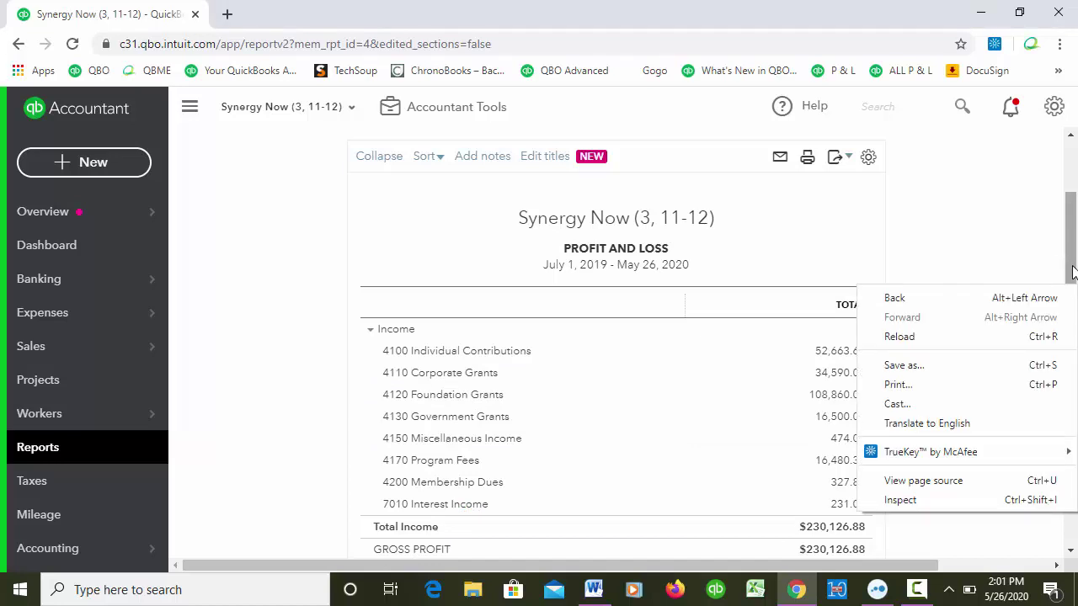
{"action": "left_click", "coordinate": [1072, 271]}
{"action": "left_click_drag", "start_coordinate": [1073, 271], "coordinate": [1070, 312]}
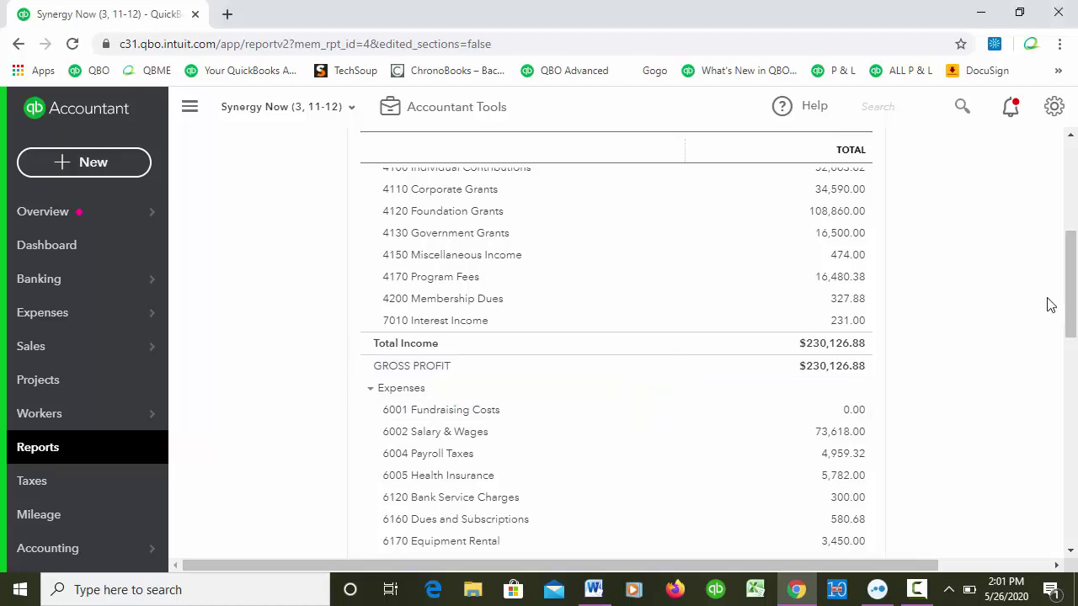
{"action": "left_click_drag", "start_coordinate": [1074, 305], "coordinate": [1010, 496]}
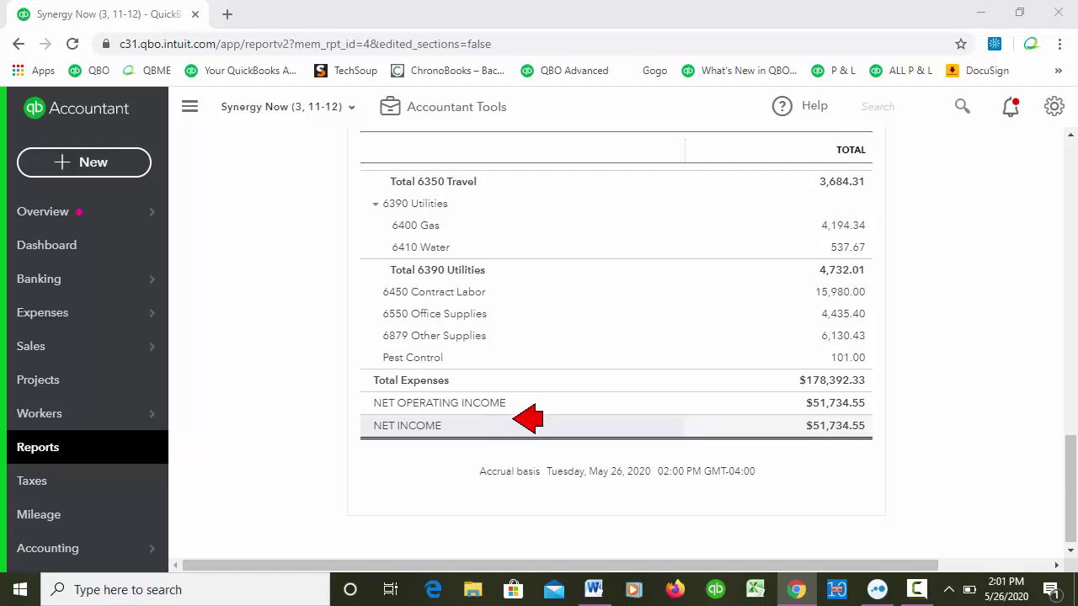
{"action": "left_click", "coordinate": [528, 418]}
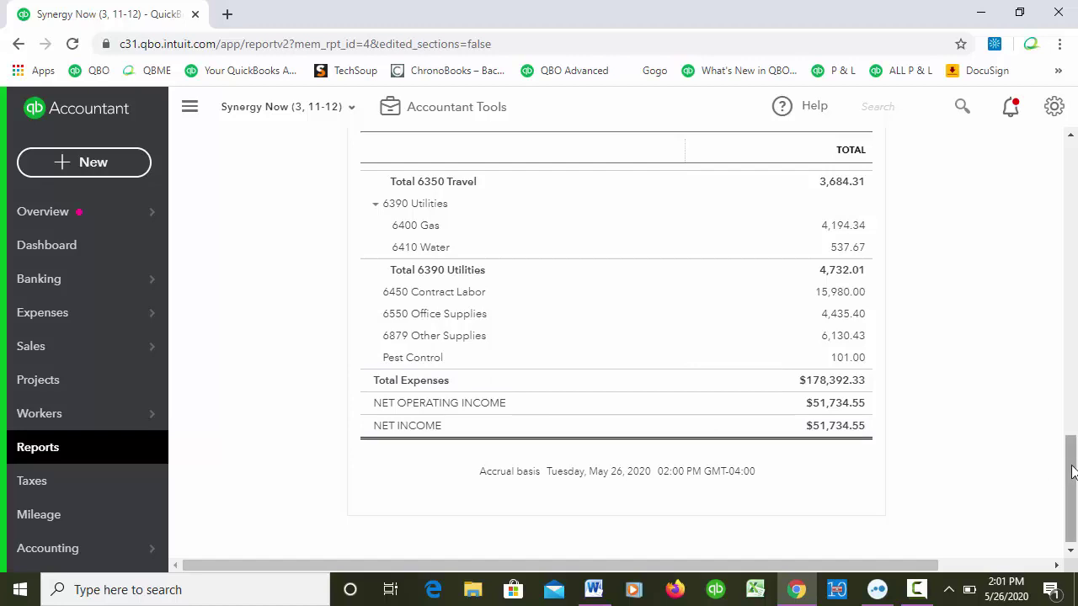
{"action": "left_click_drag", "start_coordinate": [1069, 474], "coordinate": [1066, 160]}
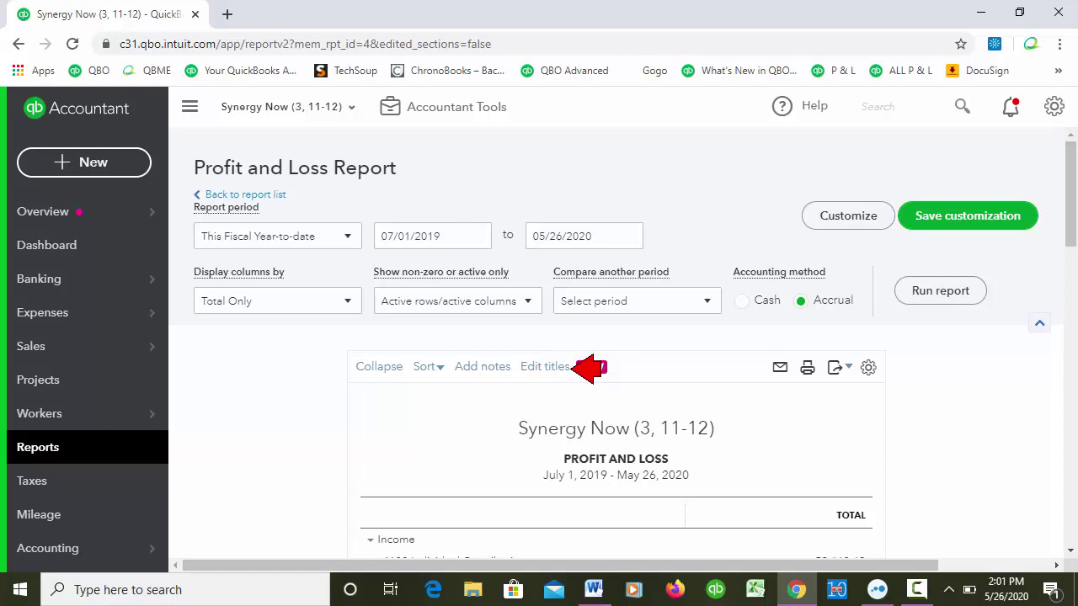
Open the report's section title editor and retitle Income as Revenues.
{"action": "left_click", "coordinate": [546, 367]}
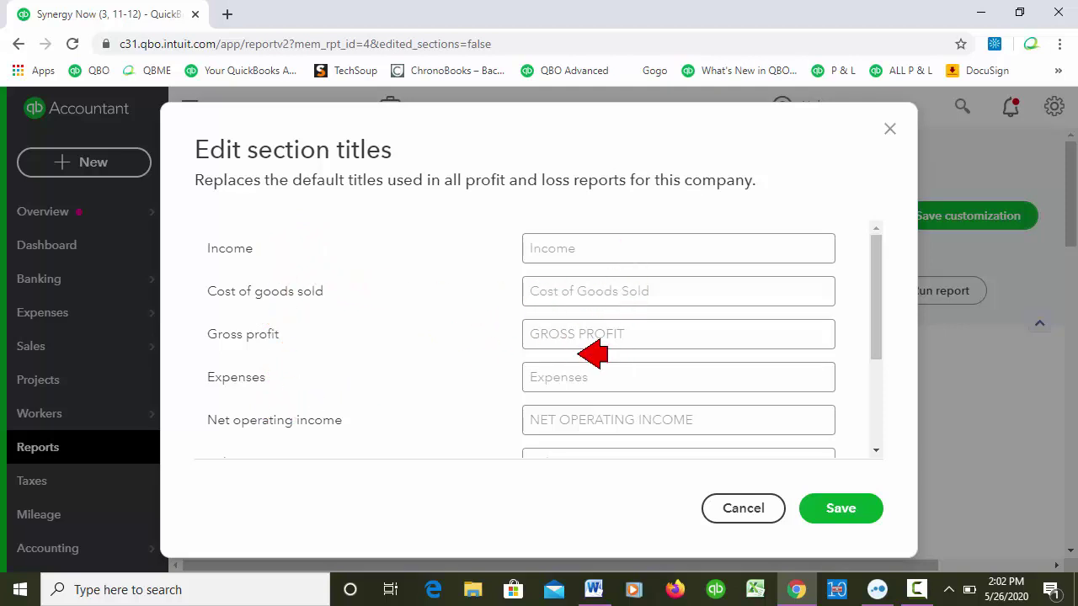
{"action": "double_click", "coordinate": [579, 249]}
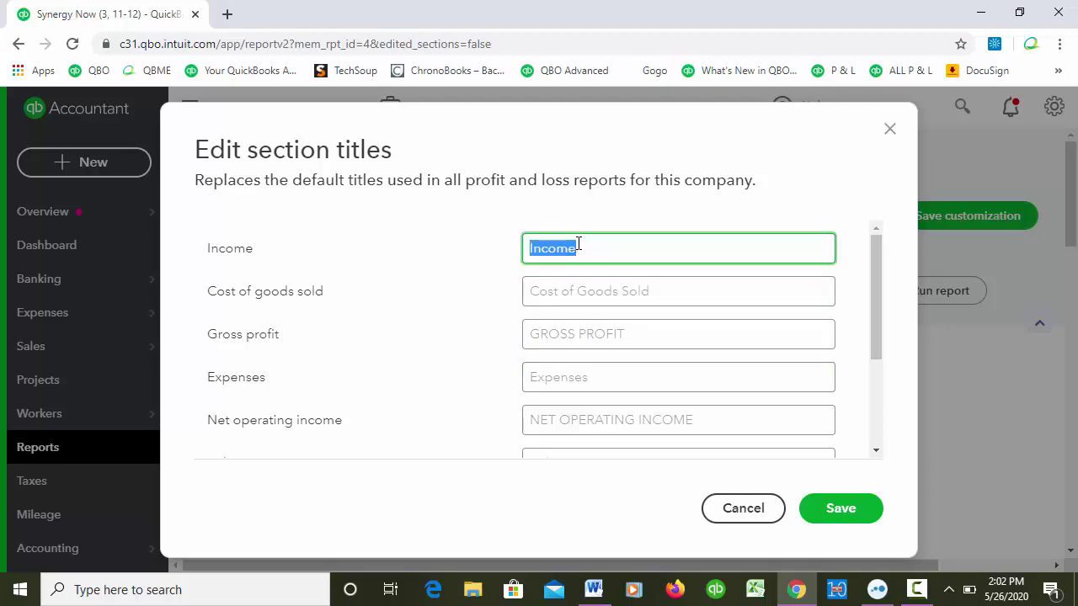
{"action": "type", "text": "Revenues"}
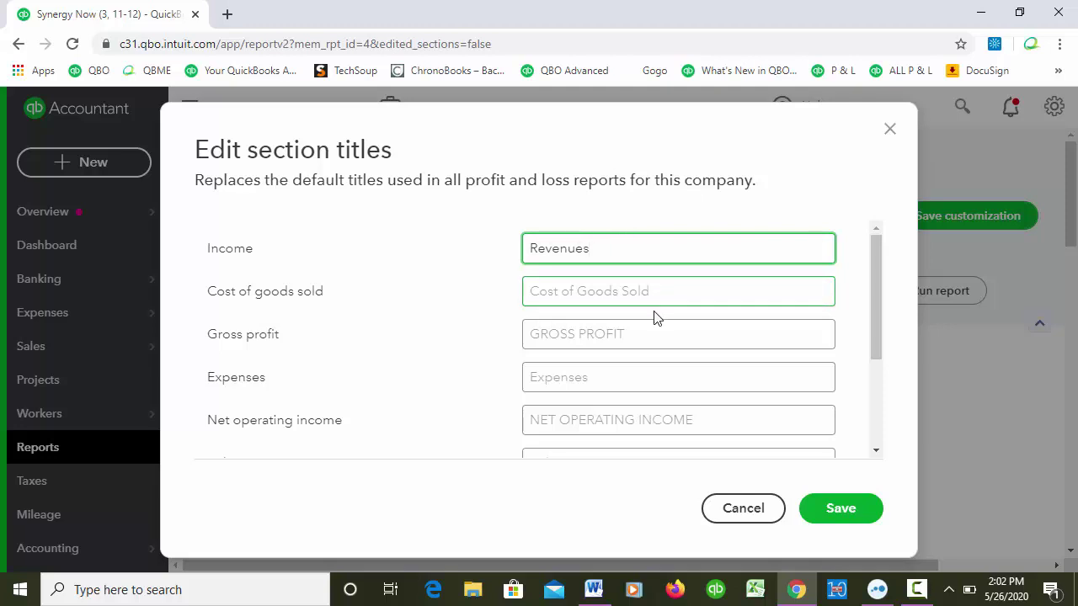
Retitle Gross profit as Total Revenues and Expenses as Expenditures.
{"action": "left_click_drag", "start_coordinate": [632, 331], "coordinate": [515, 345]}
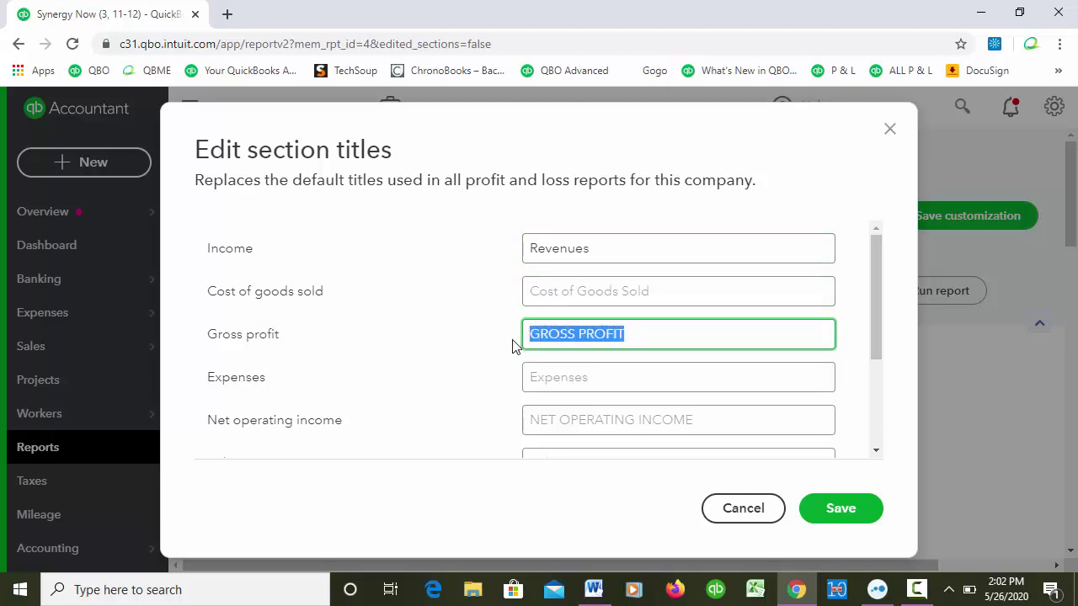
{"action": "type", "text": "Total"}
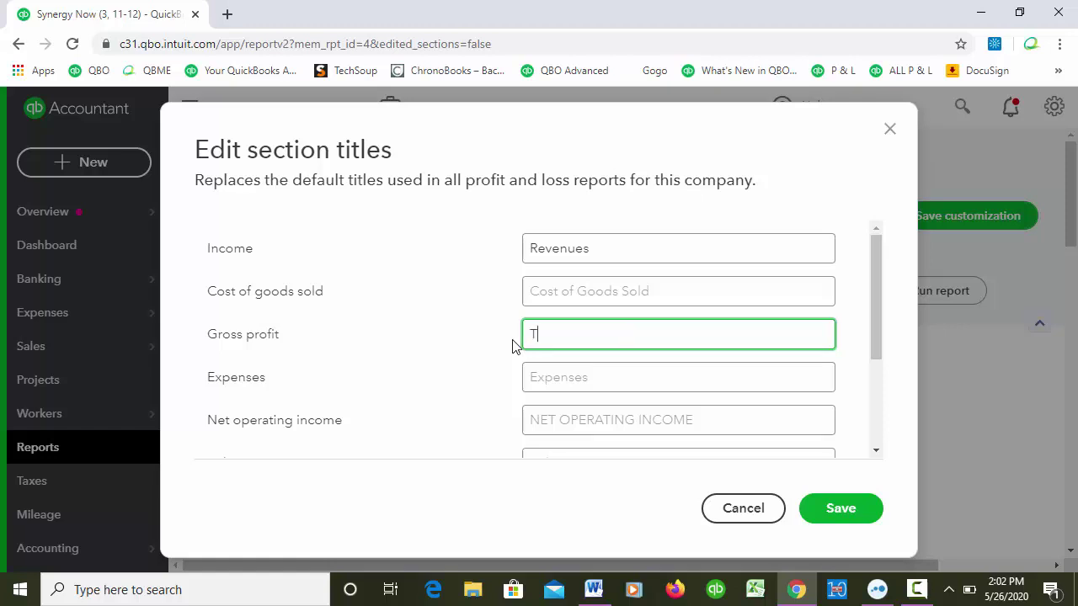
{"action": "type", "text": " rev"}
{"action": "key", "text": "BackSpace"}
{"action": "key", "text": "BackSpace"}
{"action": "key", "text": "BackSpace"}
{"action": "type", "text": "revenues"}
{"action": "left_click", "coordinate": [568, 333]}
{"action": "key", "text": "BackSpace"}
{"action": "type", "text": "R"}
{"action": "left_click", "coordinate": [582, 383]}
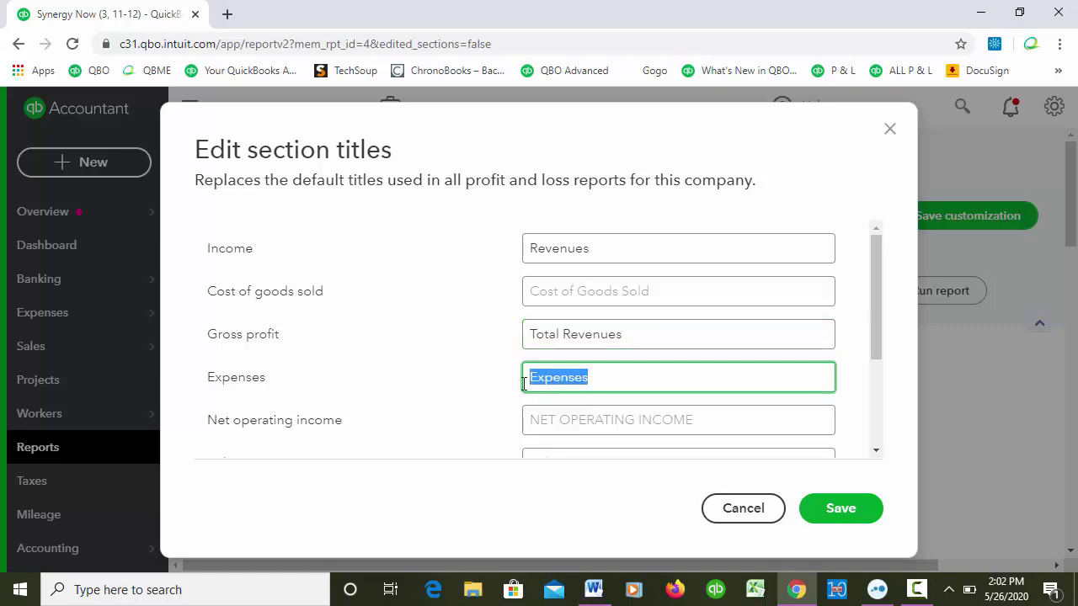
{"action": "type", "text": "Expenditures"}
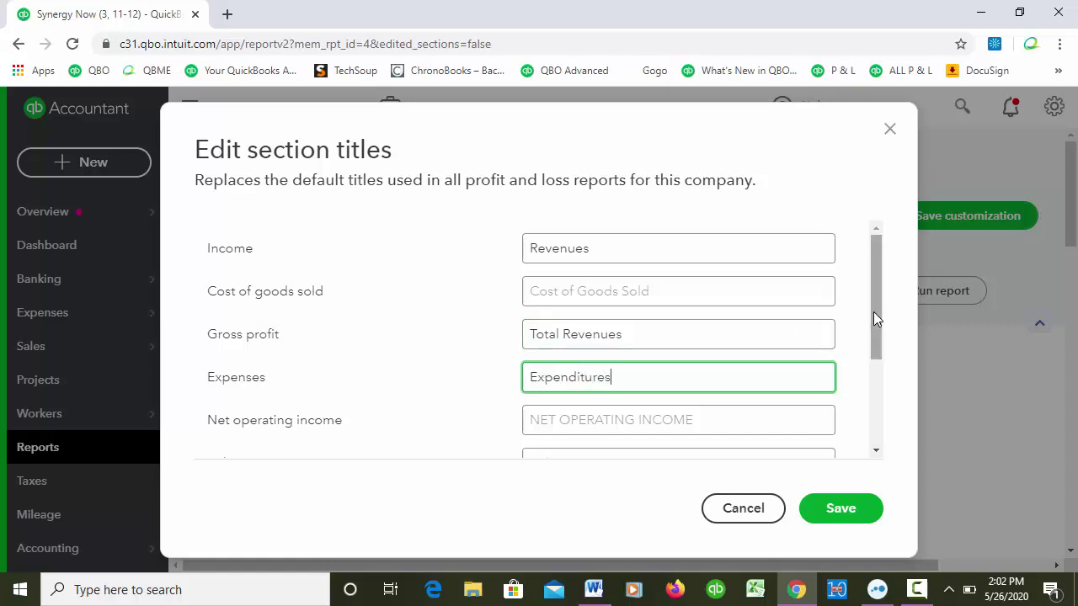
Retitle Net operating income as NET INCOME FROM OPERATIONS.
{"action": "left_click_drag", "start_coordinate": [878, 313], "coordinate": [881, 380]}
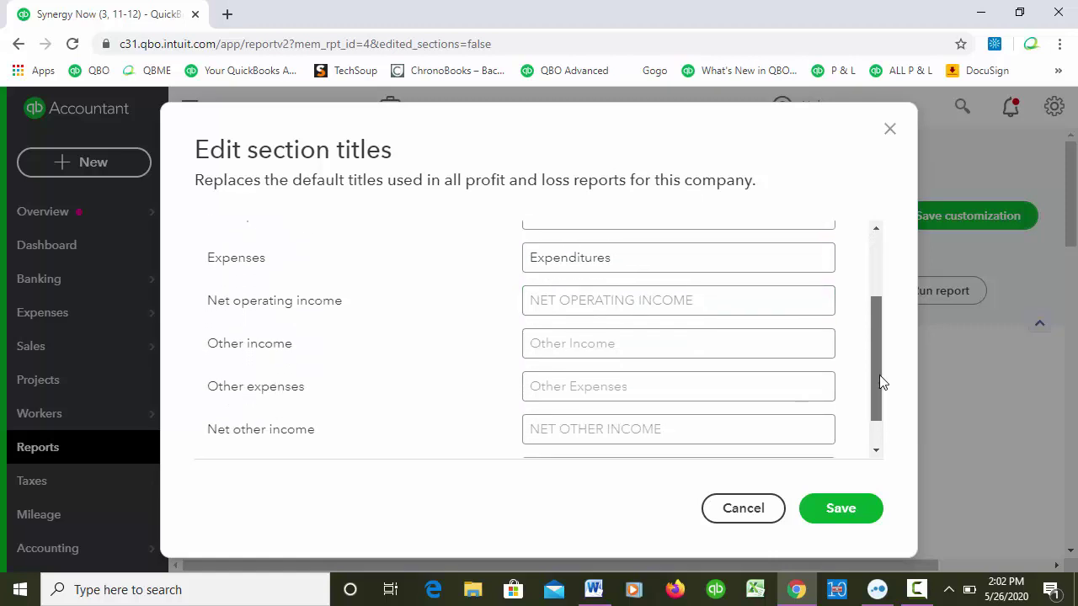
{"action": "left_click", "coordinate": [652, 299]}
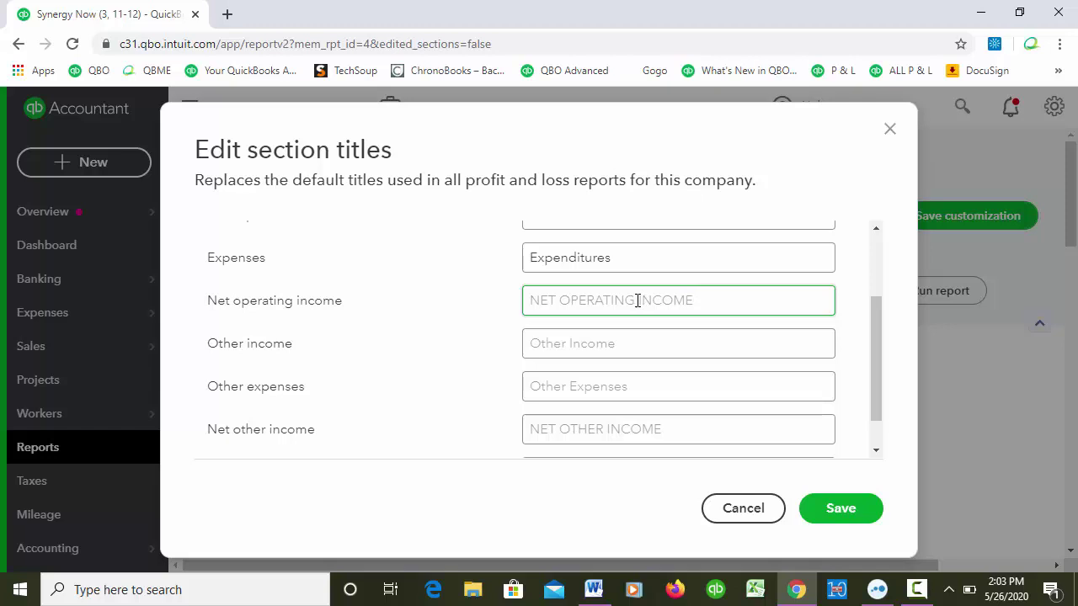
{"action": "left_click", "coordinate": [638, 300]}
{"action": "key", "text": "BackSpace"}
{"action": "key", "text": "BackSpace"}
{"action": "key", "text": "BackSpace"}
{"action": "key", "text": "BackSpace"}
{"action": "key", "text": "BackSpace"}
{"action": "key", "text": "BackSpace"}
{"action": "key", "text": "BackSpace"}
{"action": "key", "text": "BackSpace"}
{"action": "key", "text": "BackSpace"}
{"action": "key", "text": "BackSpace"}
{"action": "key", "text": "BackSpace"}
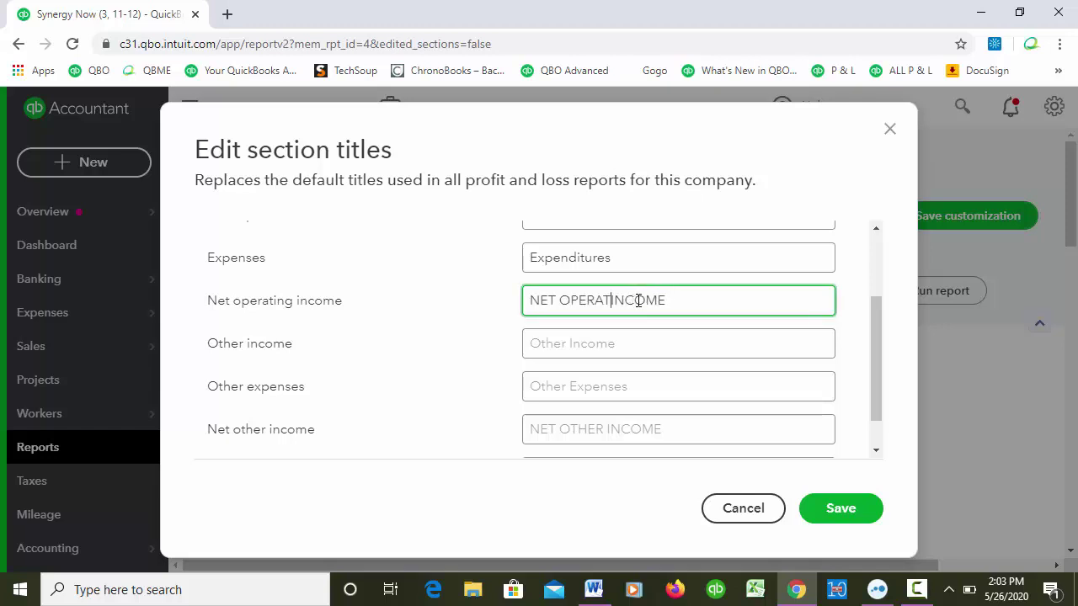
{"action": "type", "text": "INCOME"}
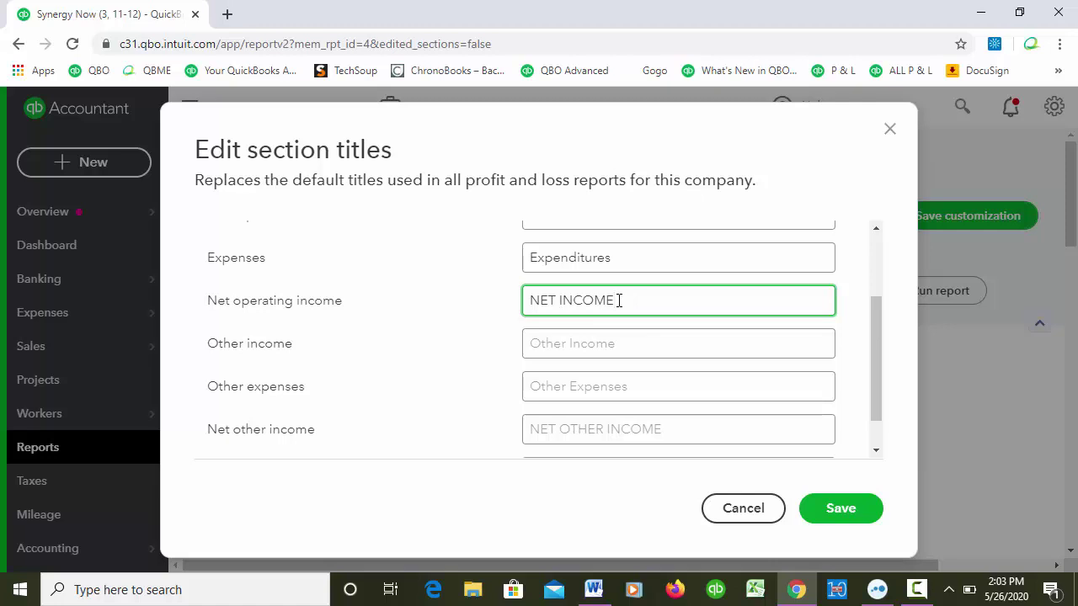
{"action": "type", "text": " from"}
{"action": "key", "text": "BackSpace"}
{"action": "key", "text": "BackSpace"}
{"action": "key", "text": "BackSpace"}
{"action": "key", "text": "BackSpace"}
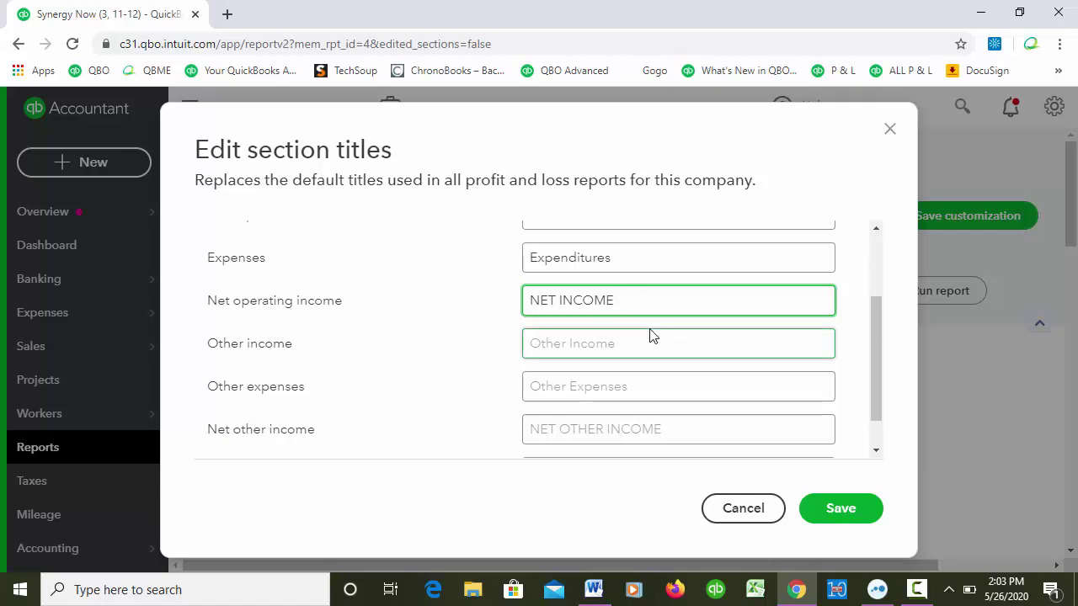
{"action": "type", "text": "FRO"}
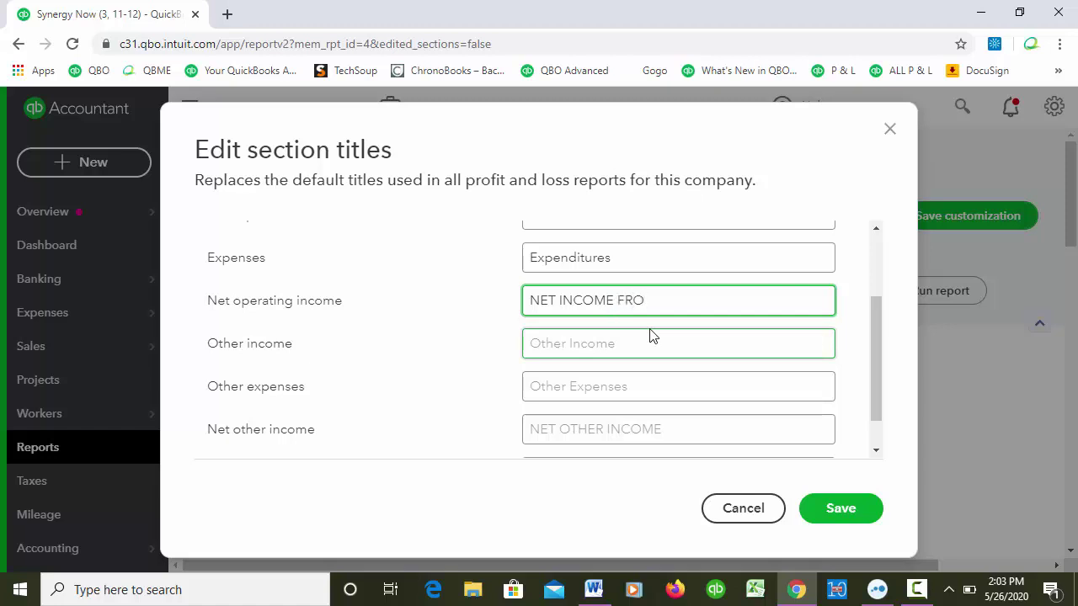
{"action": "type", "text": "M OPERATIONS"}
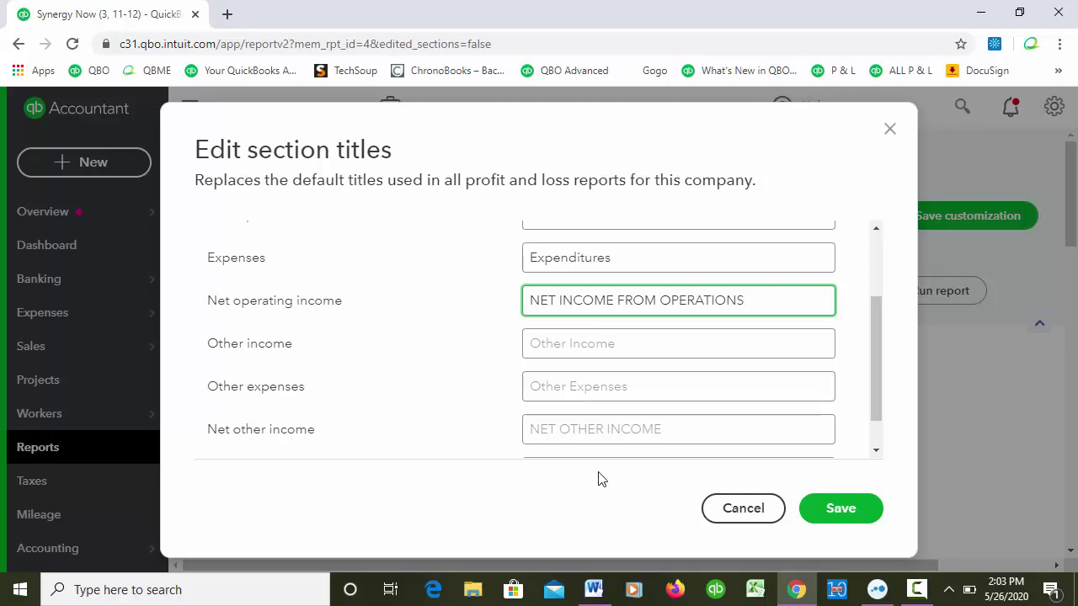
Retitle Net income as TOTAL NET INCOME.
{"action": "left_click_drag", "start_coordinate": [879, 385], "coordinate": [880, 423]}
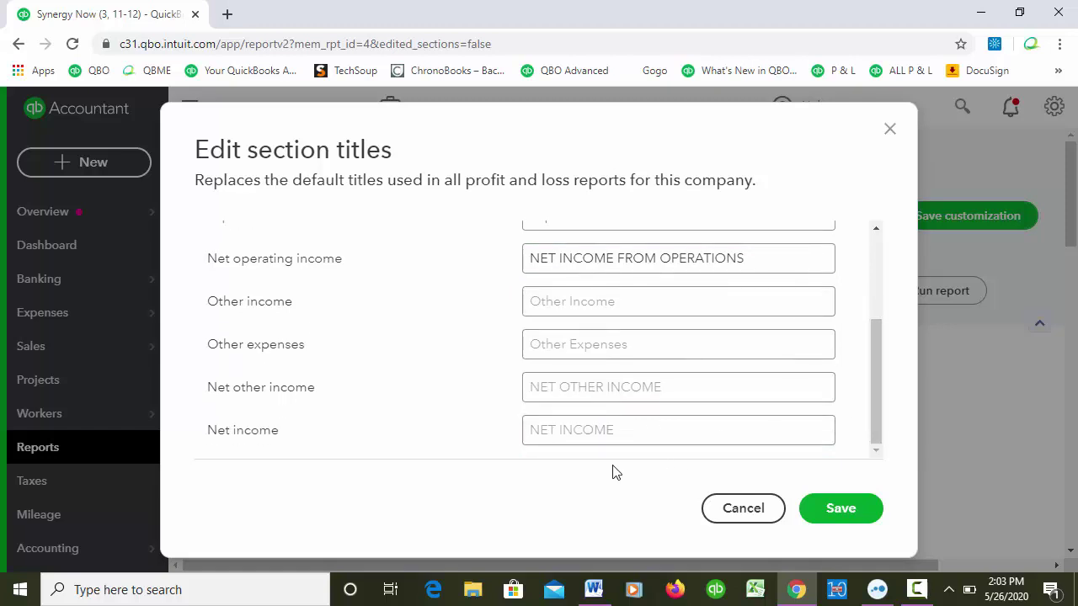
{"action": "left_click", "coordinate": [624, 437]}
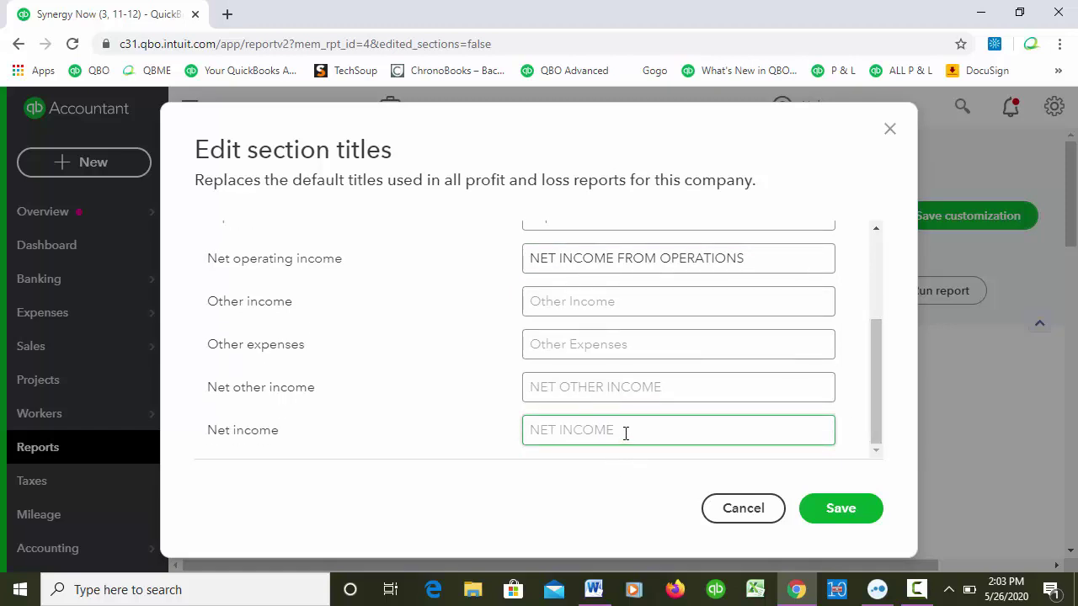
{"action": "left_click", "coordinate": [733, 222]}
{"action": "left_click", "coordinate": [745, 257]}
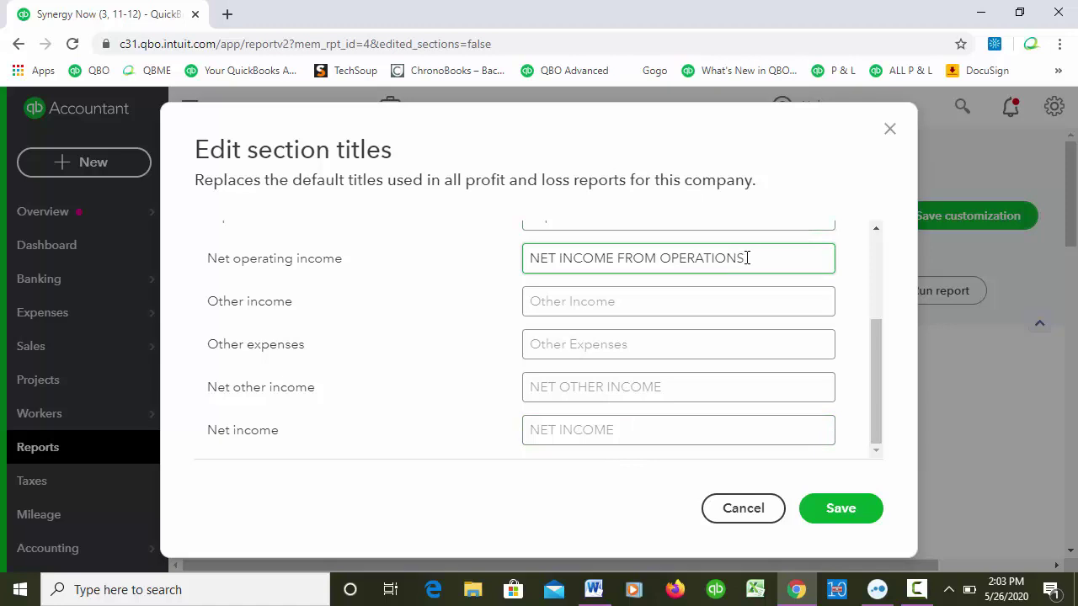
{"action": "left_click", "coordinate": [548, 440]}
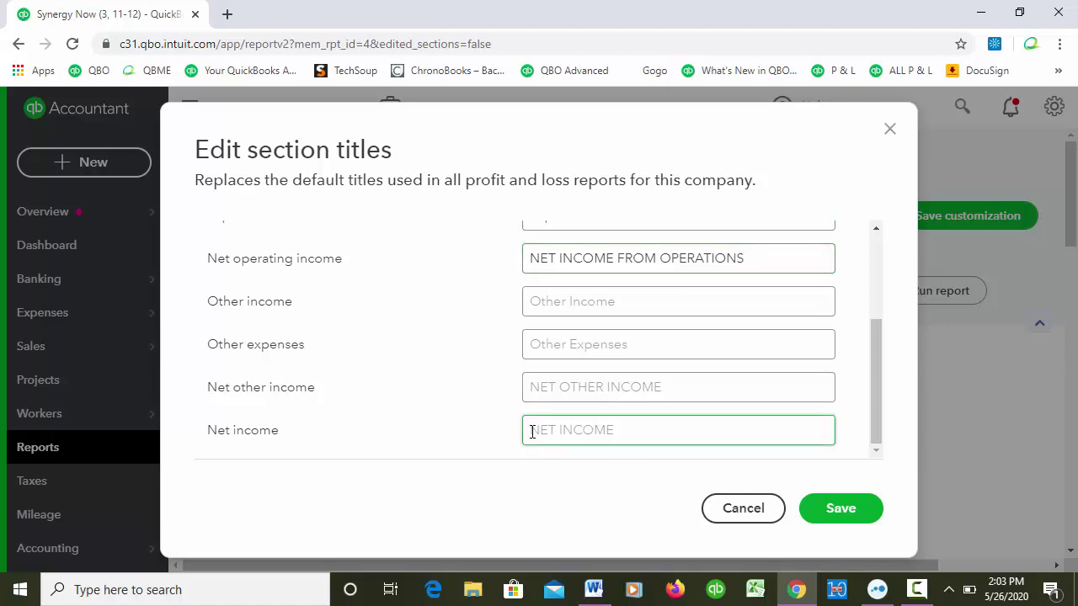
{"action": "left_click", "coordinate": [532, 431]}
{"action": "type", "text": "NET INCOME"}
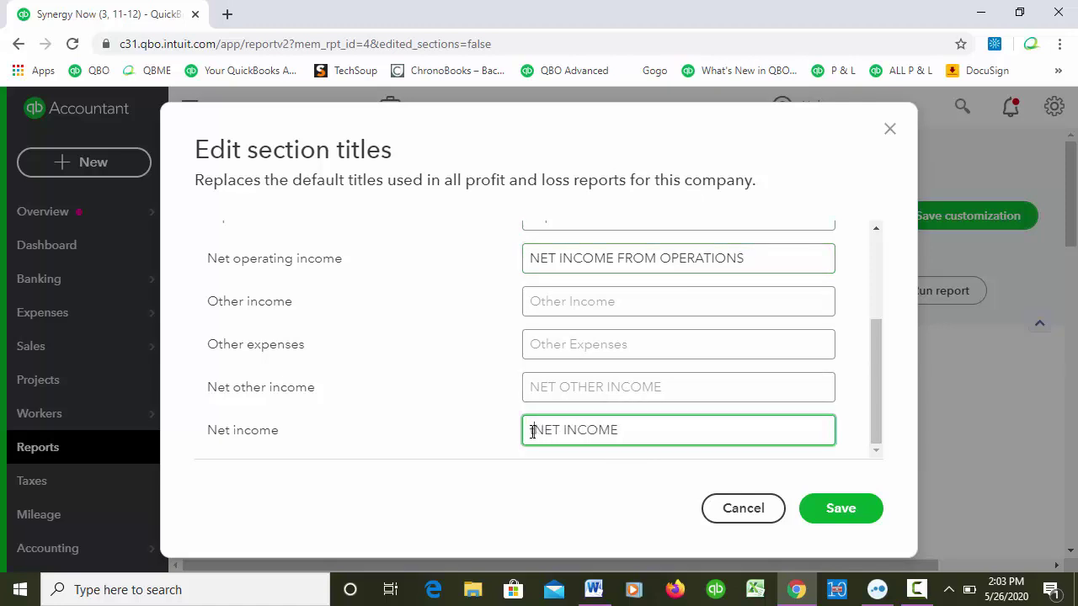
{"action": "type", "text": "TO"}
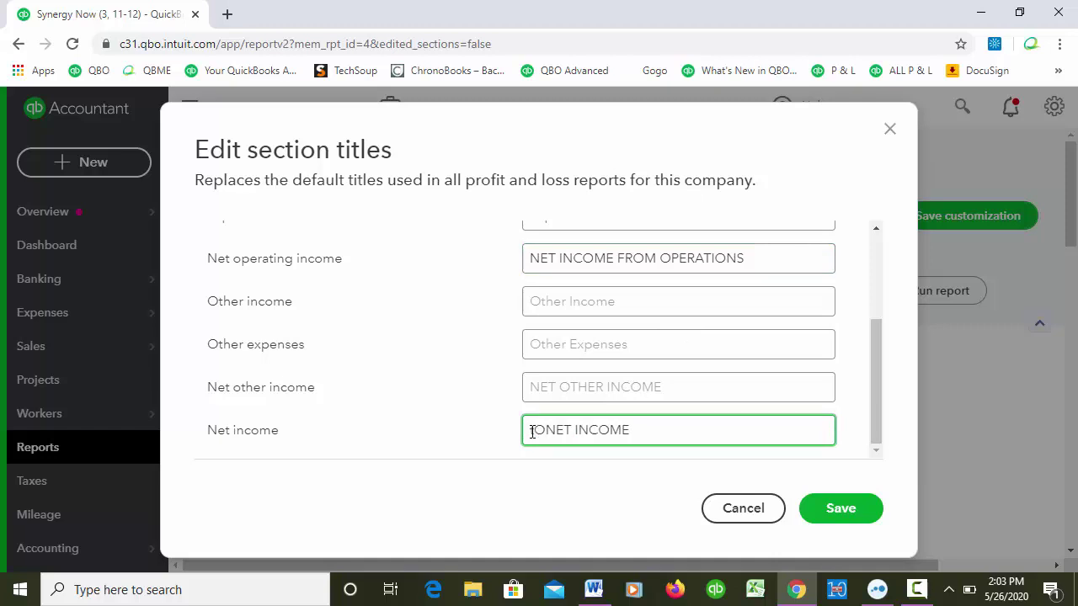
{"action": "type", "text": "TAL"}
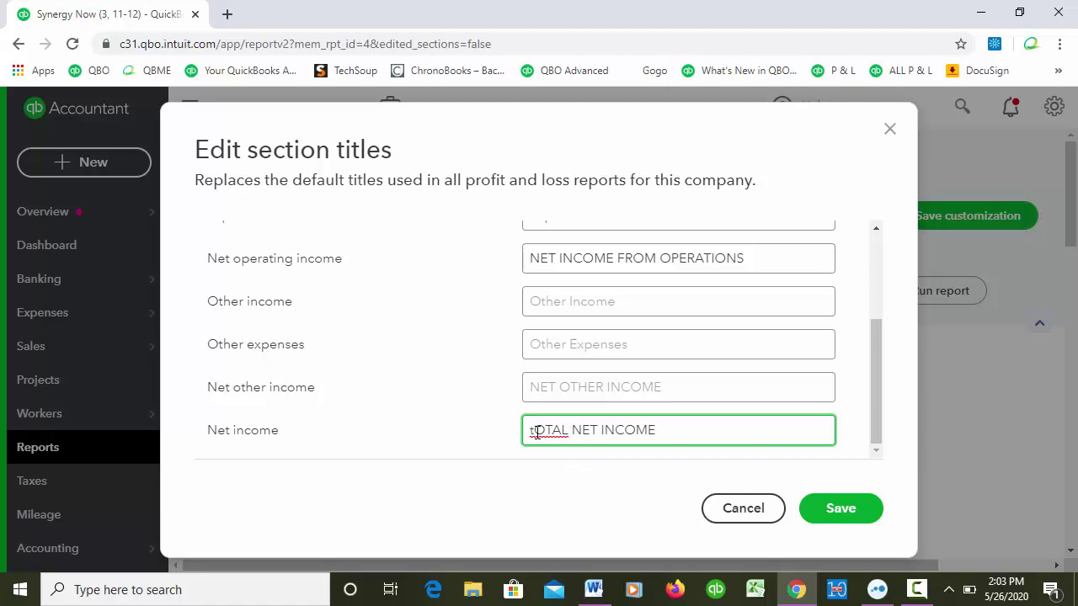
{"action": "key", "text": "BackSpace"}
{"action": "type", "text": "T"}
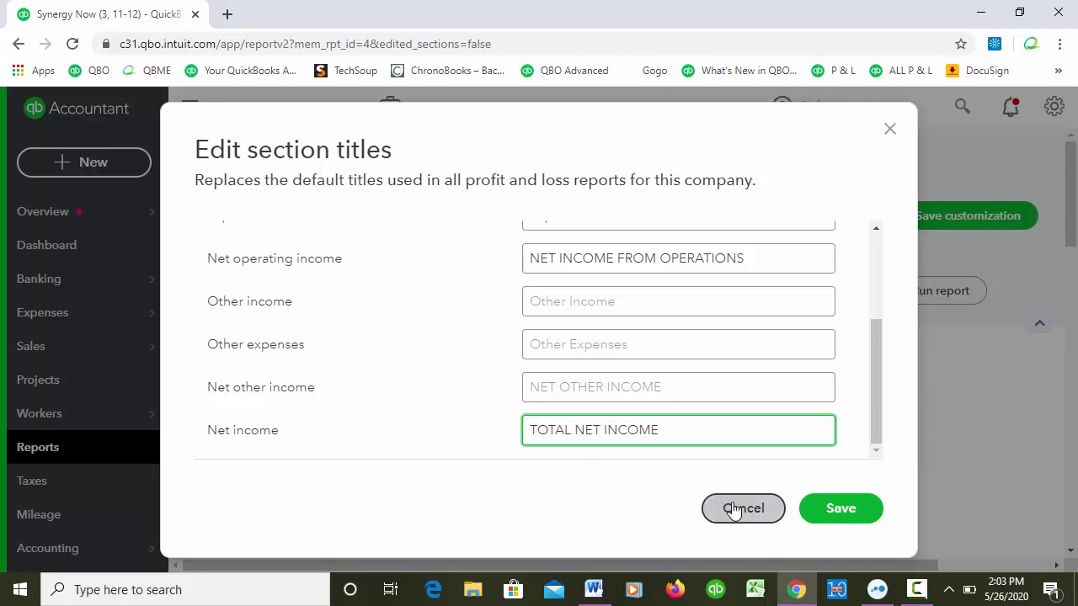
Save the new section titles and rerun the report, showing Revenues through TOTAL NET INCOME $51,734.55.
{"action": "left_click", "coordinate": [829, 511]}
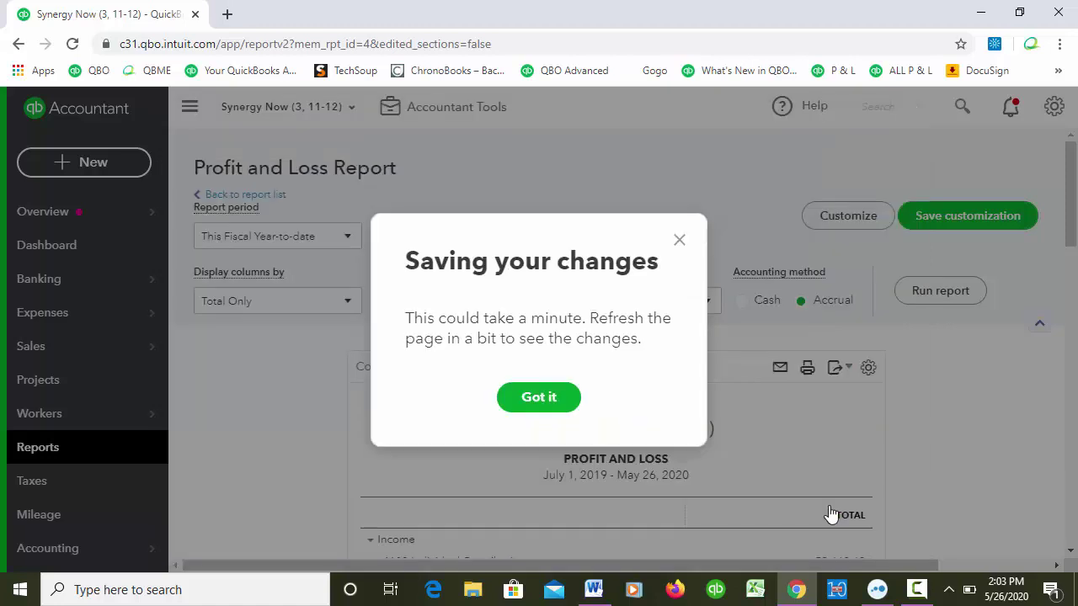
{"action": "left_click", "coordinate": [533, 398]}
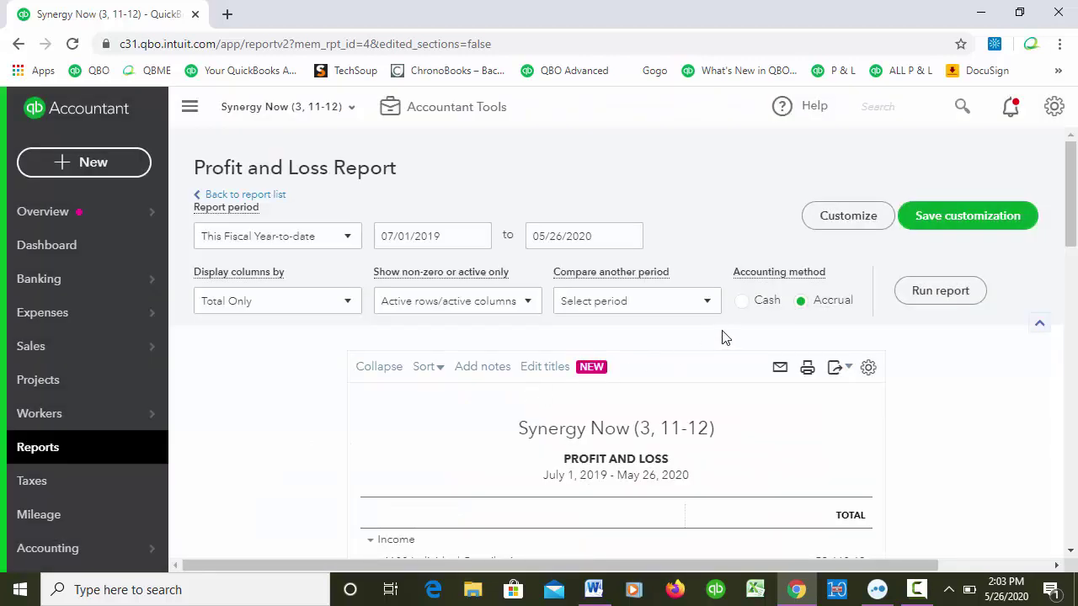
{"action": "left_click", "coordinate": [918, 296]}
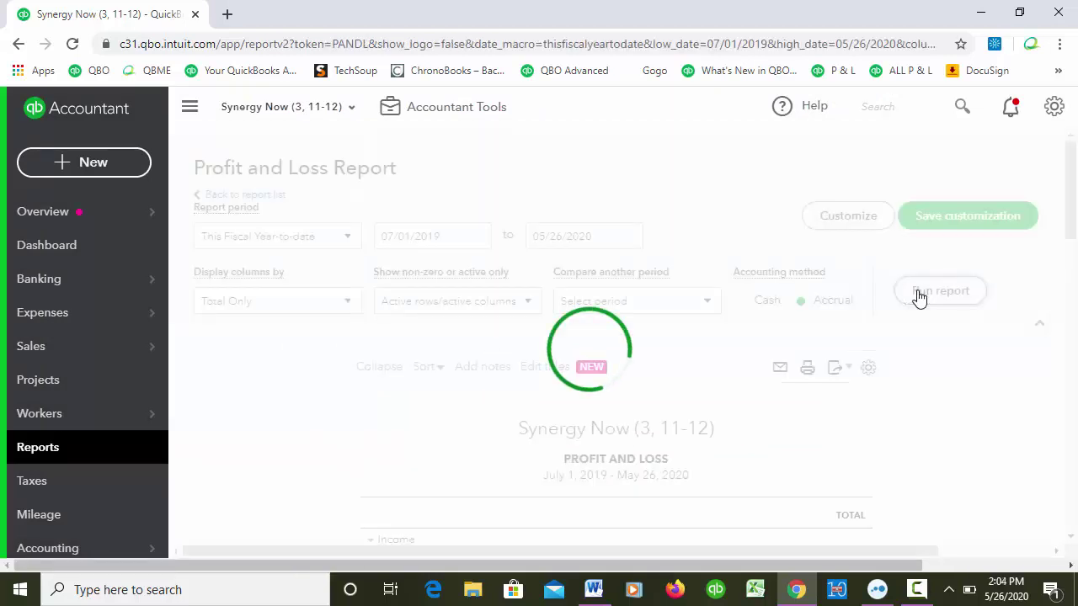
{"action": "scroll", "coordinate": [919, 298], "scroll_direction": "down", "scroll_amount": 3}
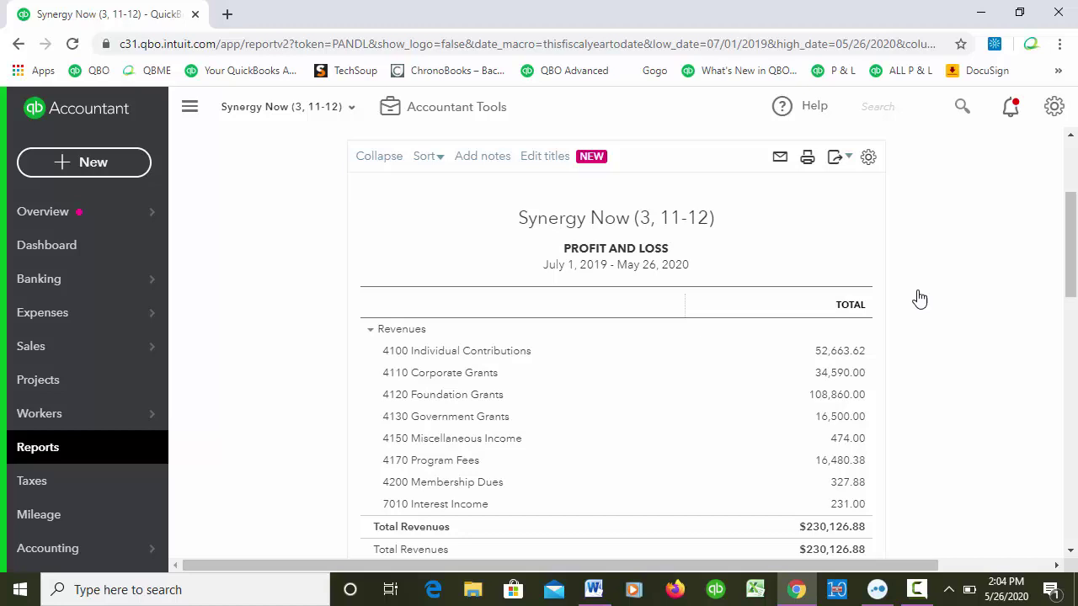
{"action": "left_click_drag", "start_coordinate": [1069, 244], "coordinate": [1065, 120]}
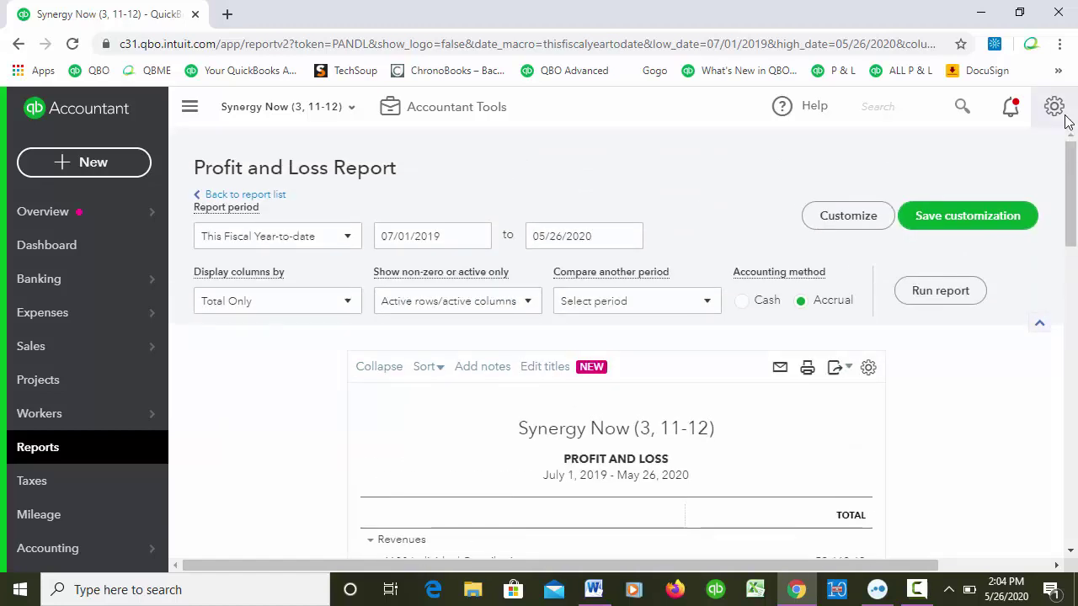
Save the customized report under the name Profit and Loss New Titles.
{"action": "left_click", "coordinate": [946, 230]}
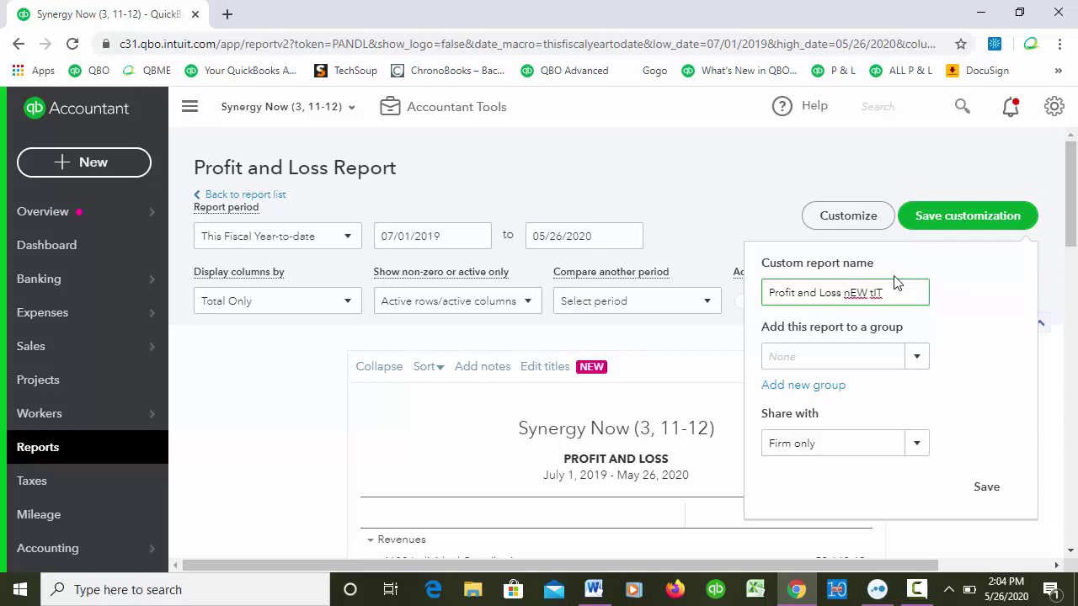
{"action": "key", "text": "BackSpace"}
{"action": "key", "text": "BackSpace"}
{"action": "key", "text": "BackSpace"}
{"action": "left_click", "coordinate": [987, 492]}
{"action": "scroll", "coordinate": [977, 455], "scroll_direction": "down", "scroll_amount": 2}
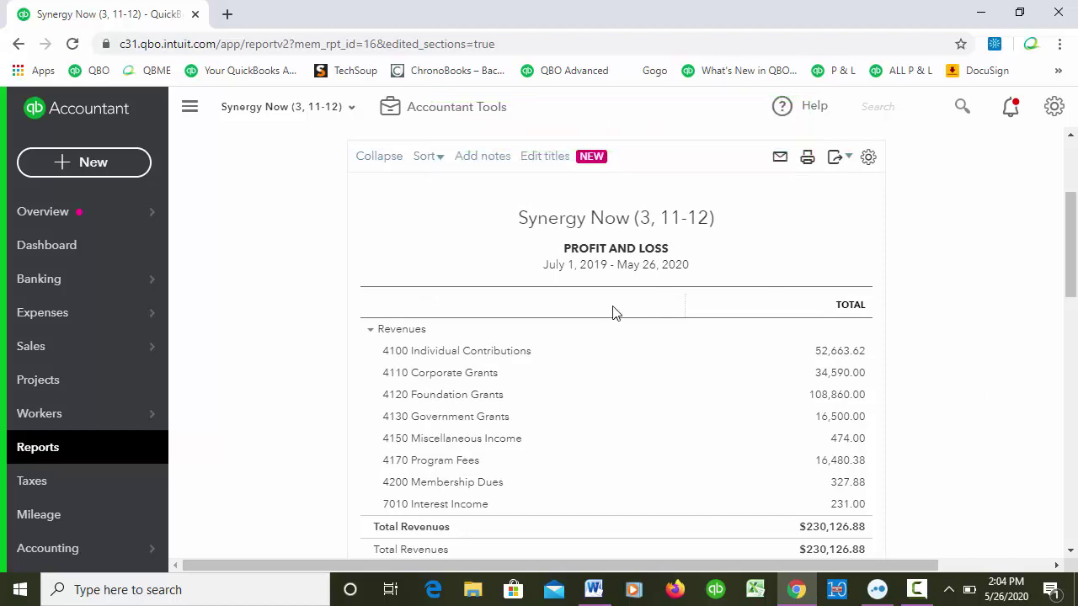
Open the Profit and Loss New Titles custom report.
{"action": "left_click", "coordinate": [38, 447]}
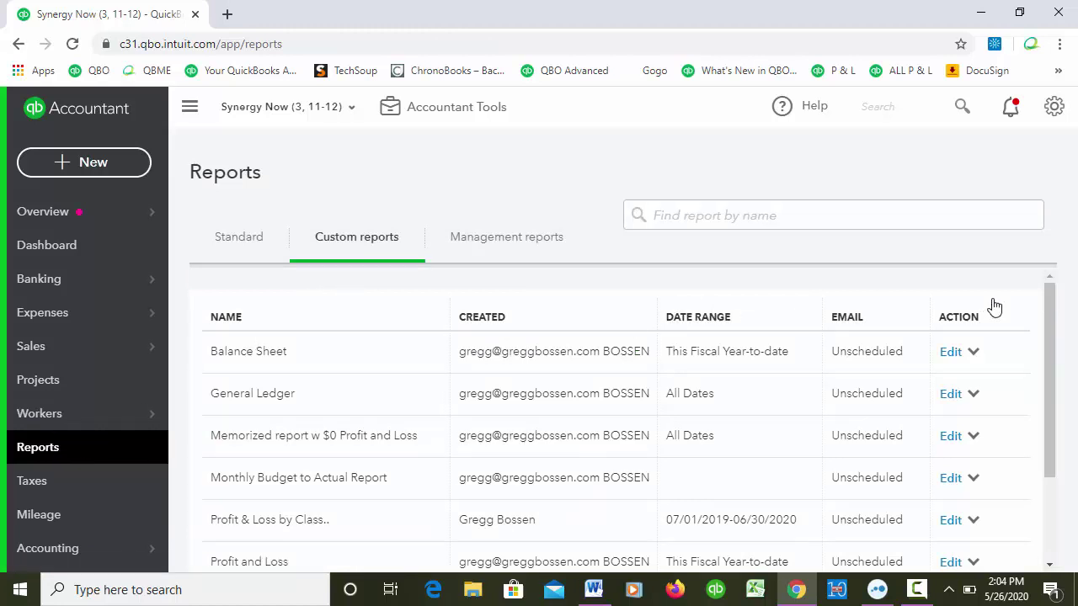
{"action": "left_click_drag", "start_coordinate": [1048, 301], "coordinate": [1048, 362]}
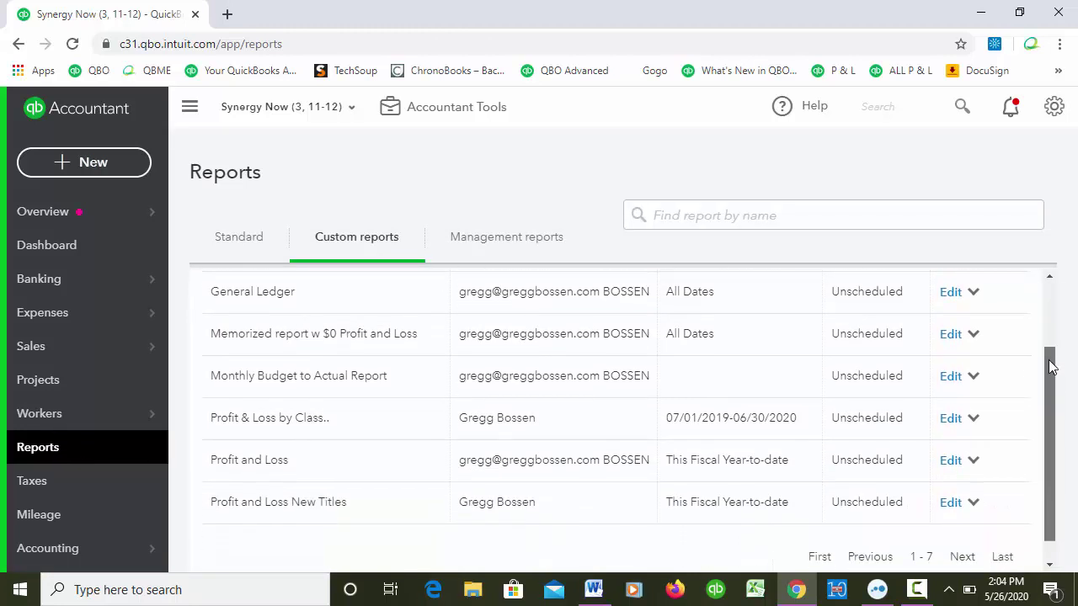
{"action": "left_click", "coordinate": [292, 505]}
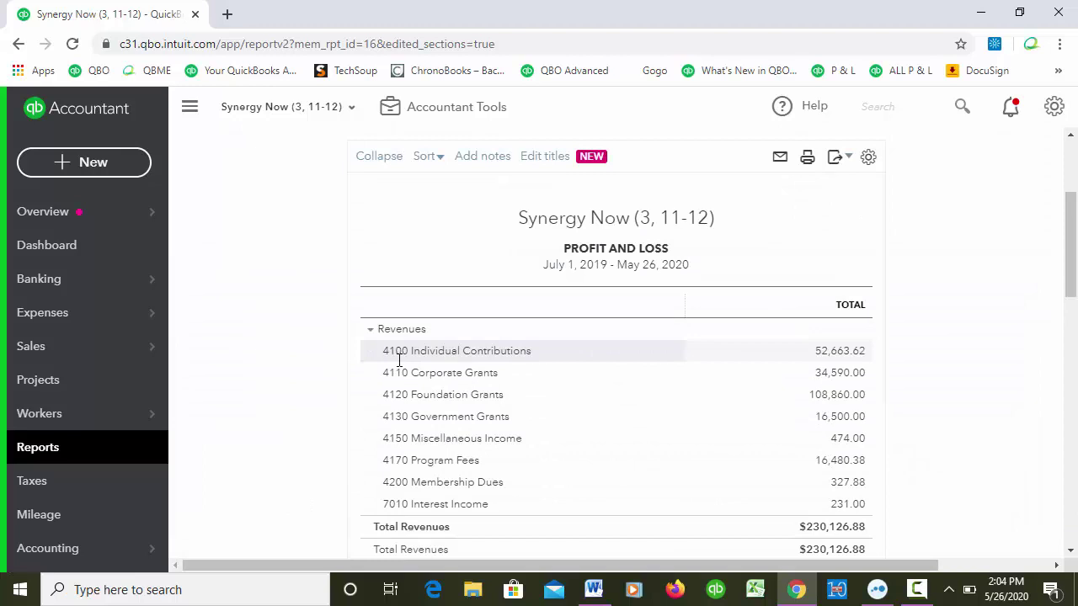
Open the standard Profit and Loss report for Last Month (April 2020), showing Total Revenues $28,377.00.
{"action": "left_click", "coordinate": [48, 452]}
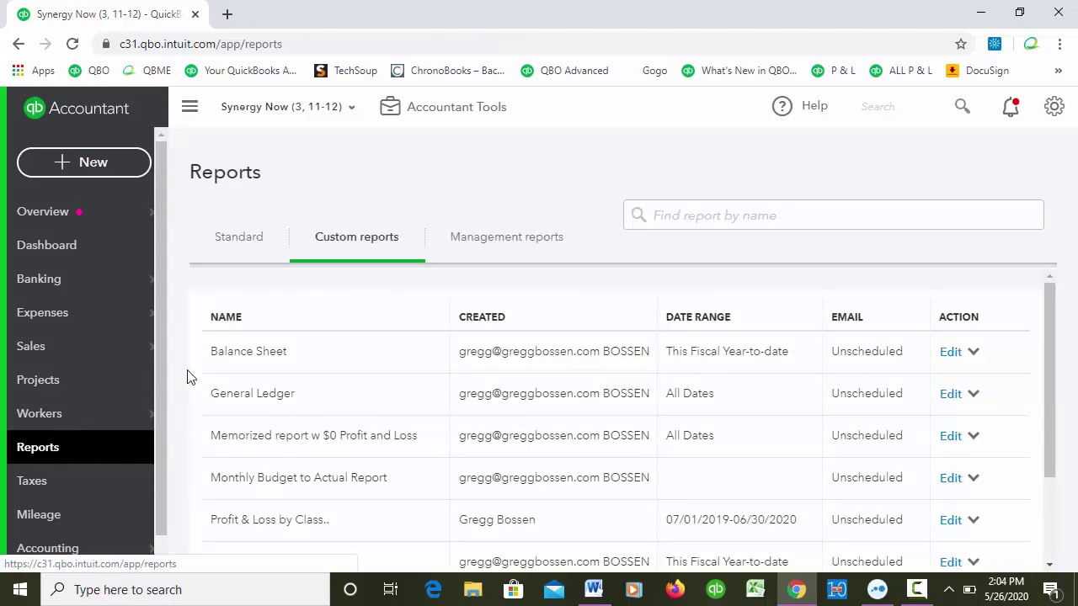
{"action": "left_click", "coordinate": [249, 243]}
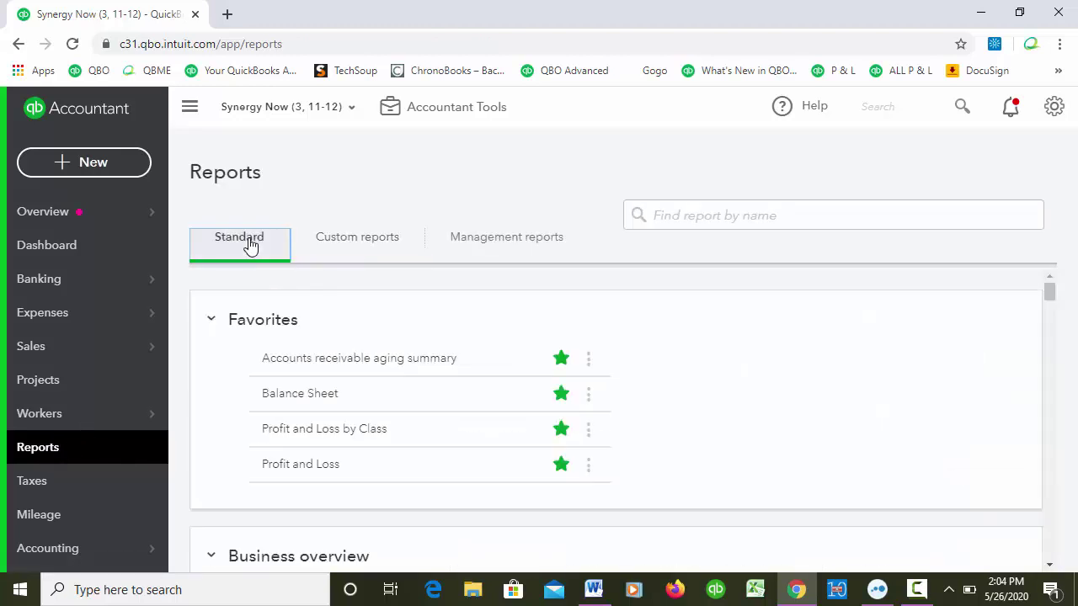
{"action": "left_click", "coordinate": [299, 468]}
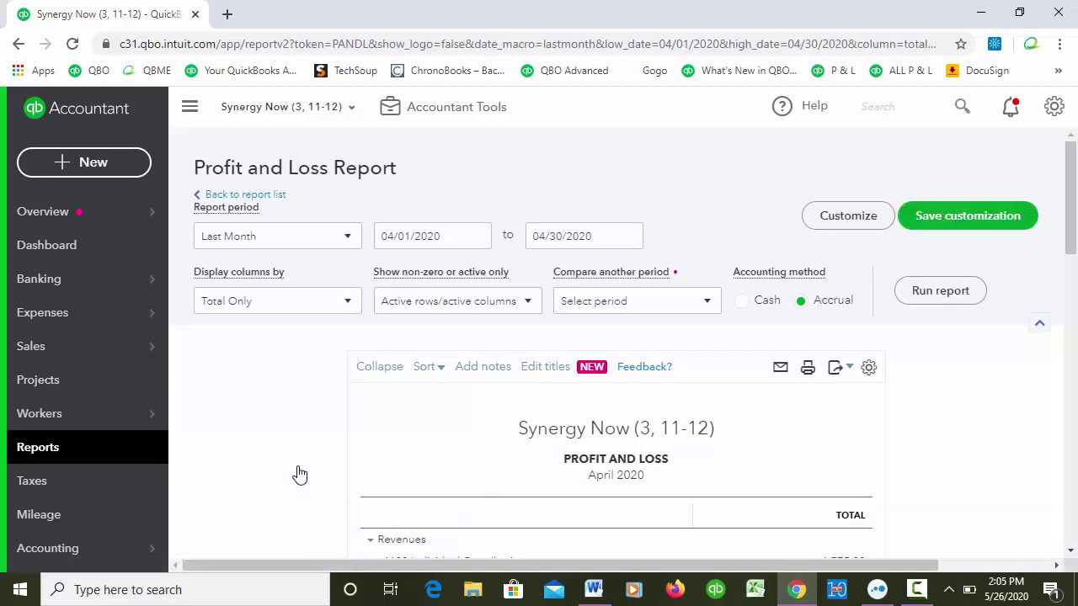
{"action": "scroll", "coordinate": [320, 463], "scroll_direction": "down", "scroll_amount": 2}
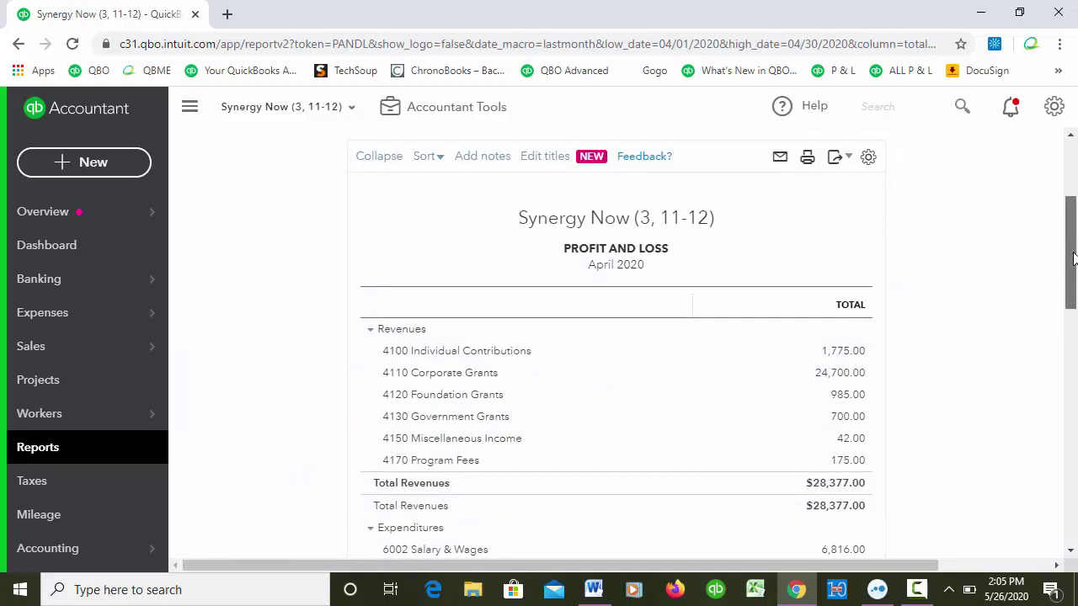
{"action": "left_click_drag", "start_coordinate": [1076, 263], "coordinate": [1075, 219]}
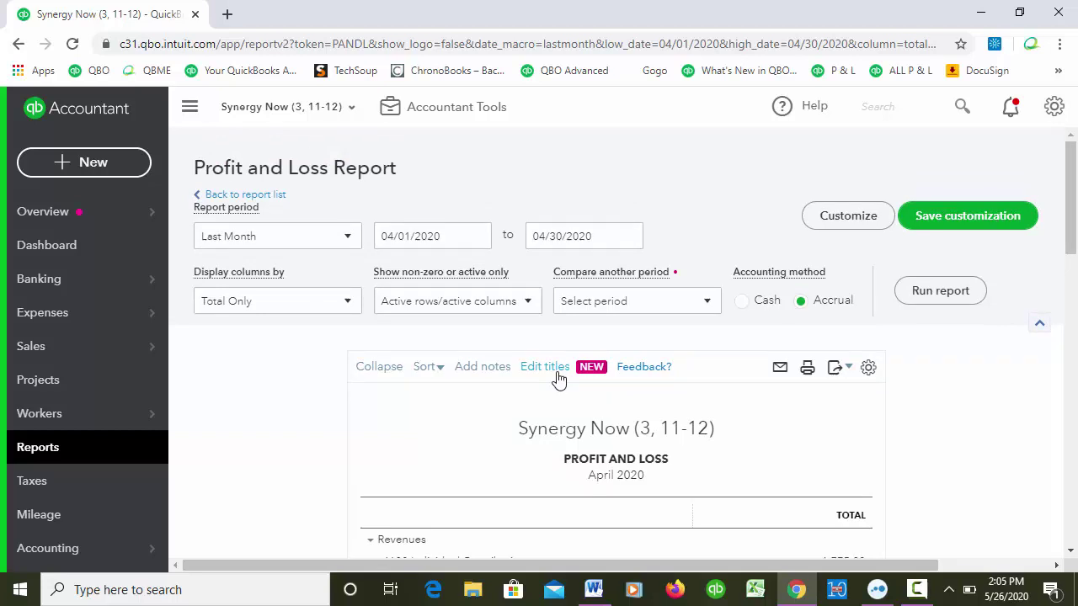
Review the Advanced and Company tabs in Account and settings.
{"action": "left_click", "coordinate": [1054, 108]}
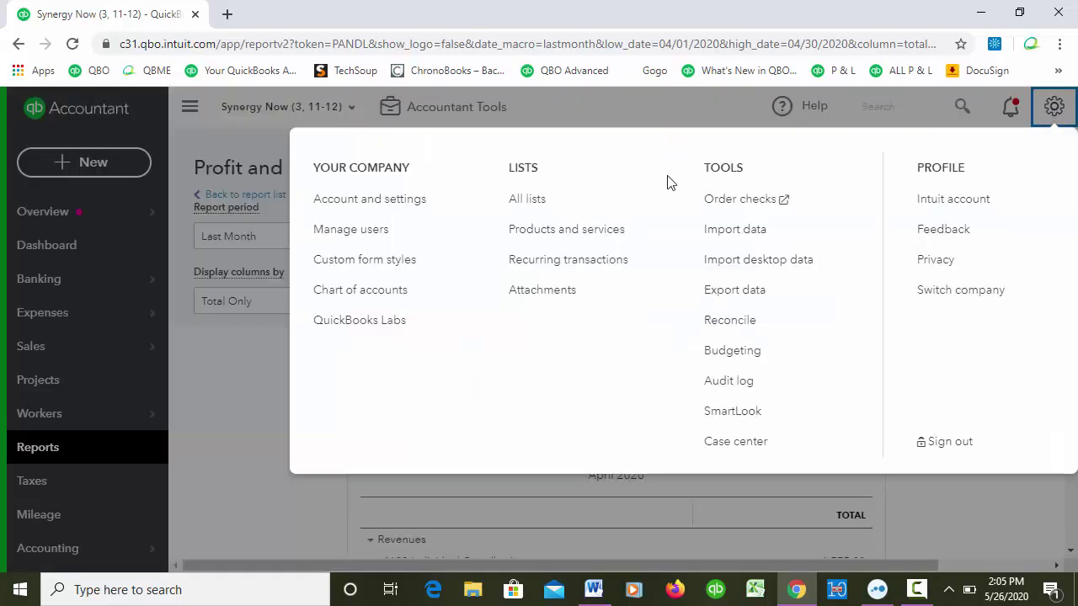
{"action": "left_click", "coordinate": [401, 203]}
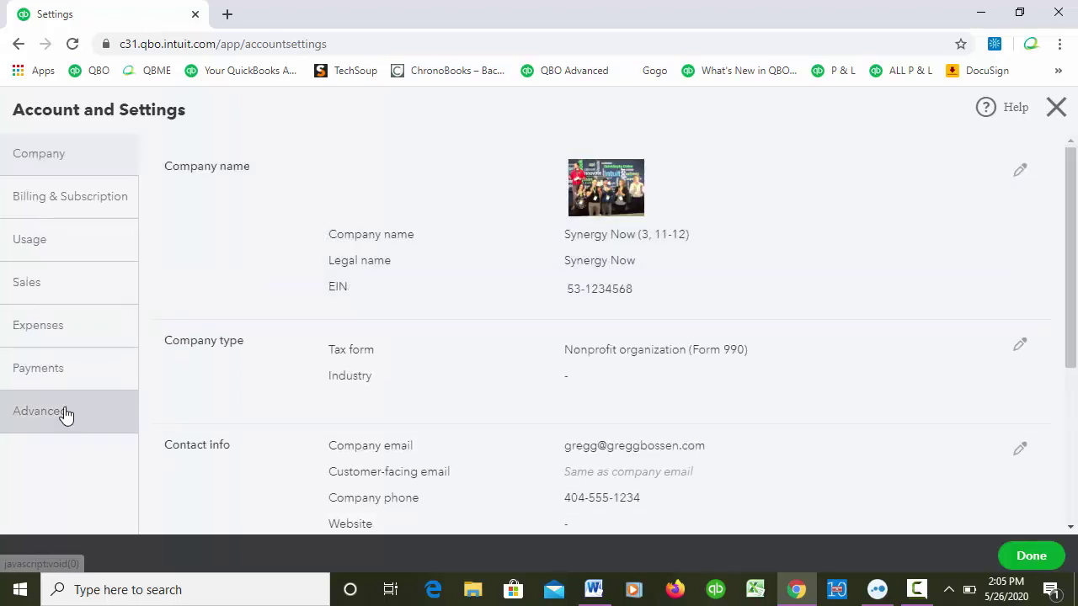
{"action": "left_click", "coordinate": [66, 415]}
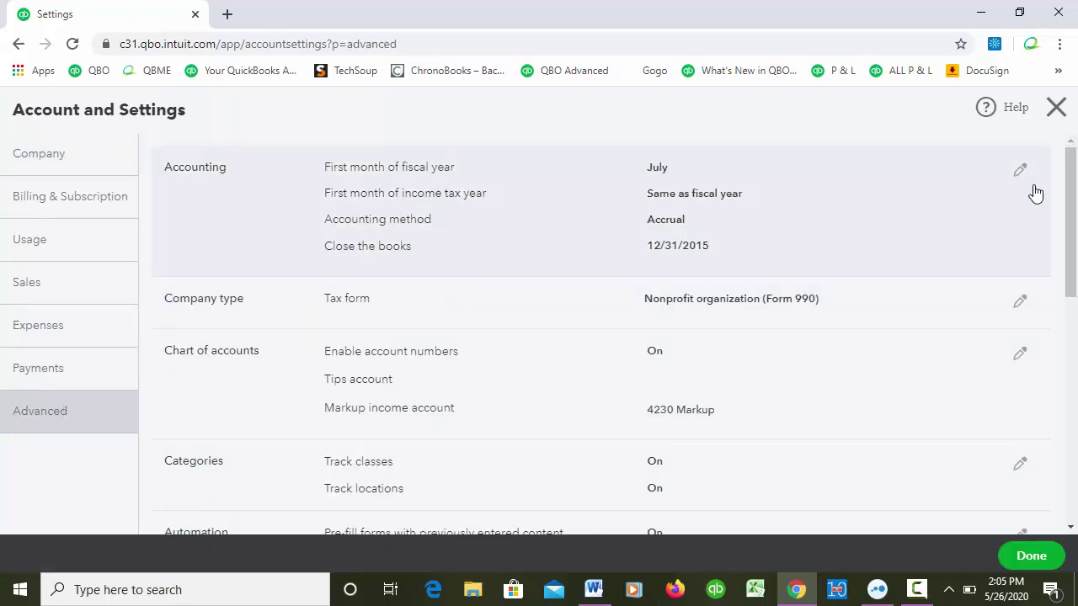
{"action": "left_click_drag", "start_coordinate": [1073, 194], "coordinate": [1075, 163]}
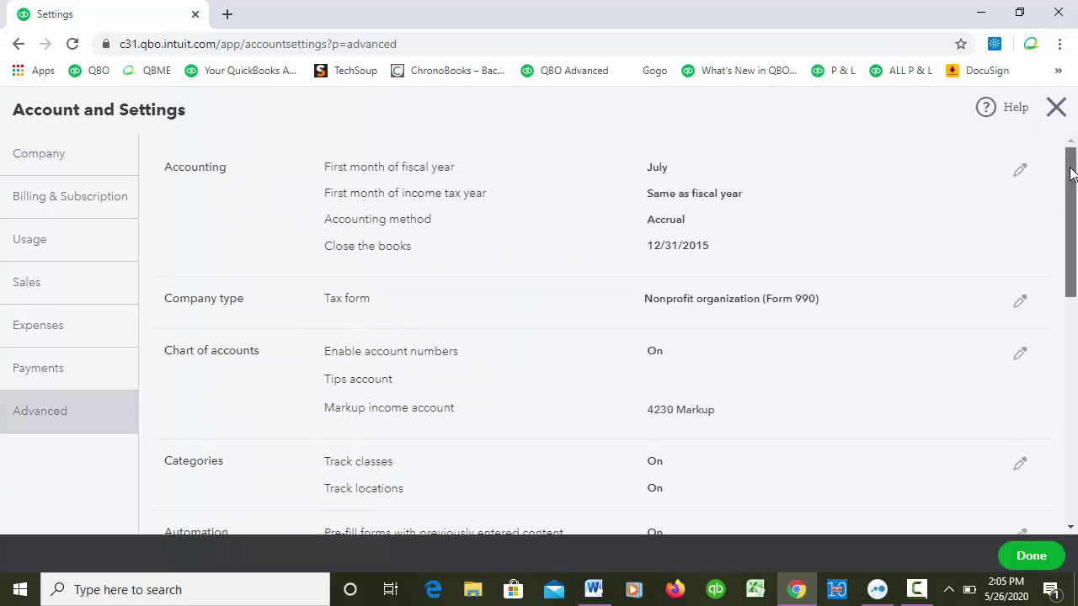
{"action": "left_click_drag", "start_coordinate": [1072, 173], "coordinate": [1075, 396]}
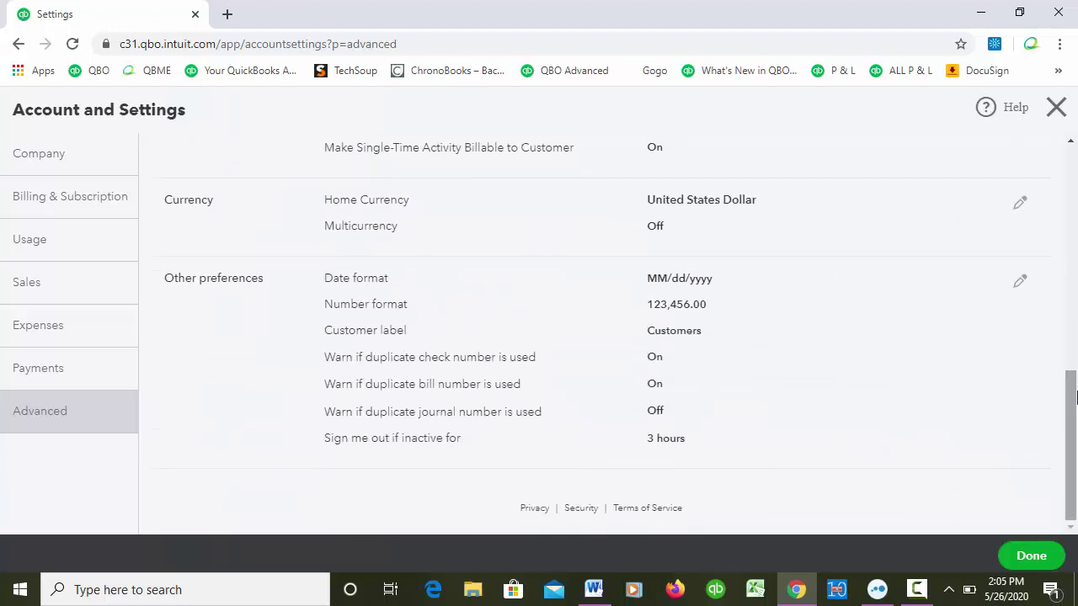
{"action": "left_click", "coordinate": [65, 157]}
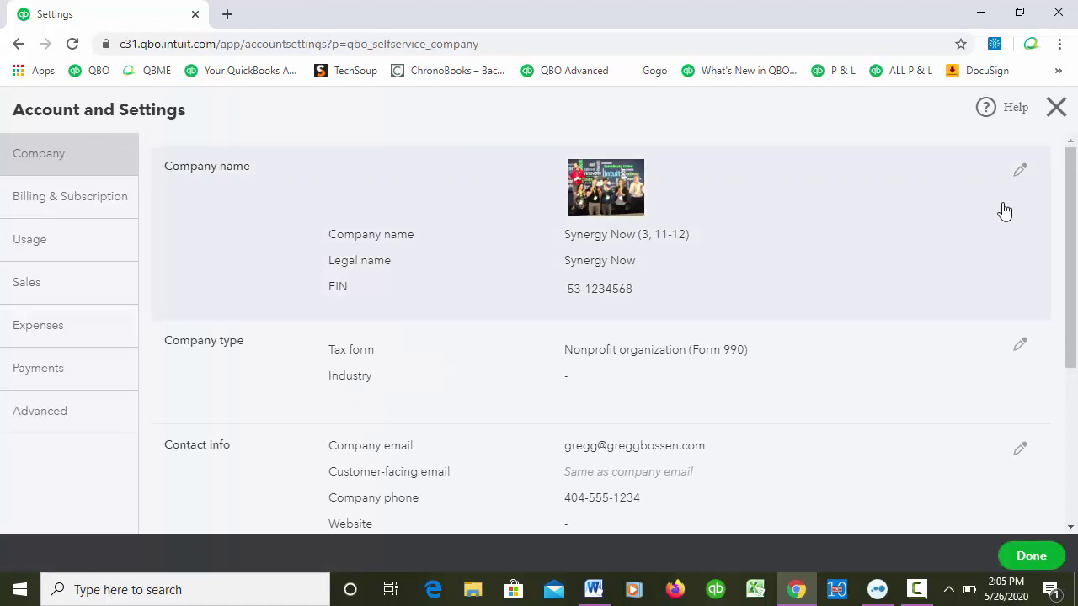
{"action": "left_click_drag", "start_coordinate": [1071, 208], "coordinate": [1076, 381]}
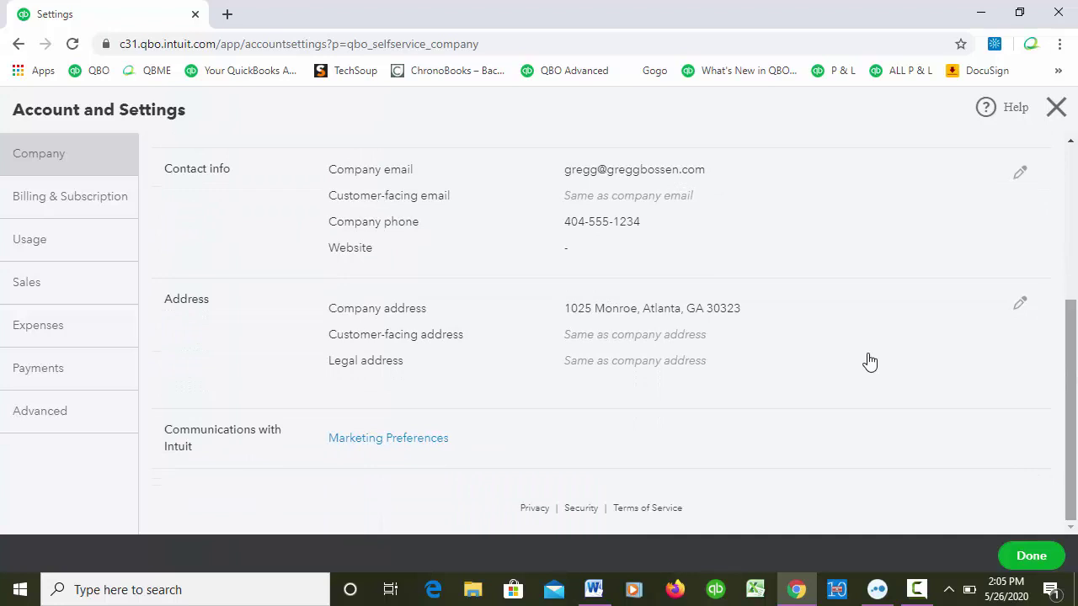
Close the settings and return to the Reports page's Standard tab.
{"action": "left_click", "coordinate": [1055, 107]}
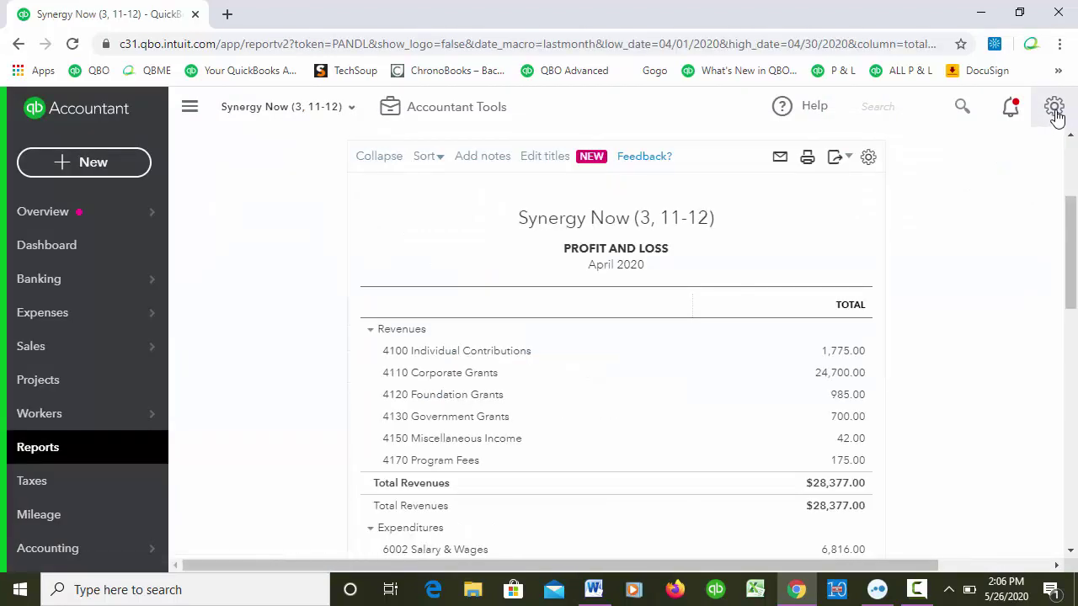
{"action": "left_click", "coordinate": [1055, 110]}
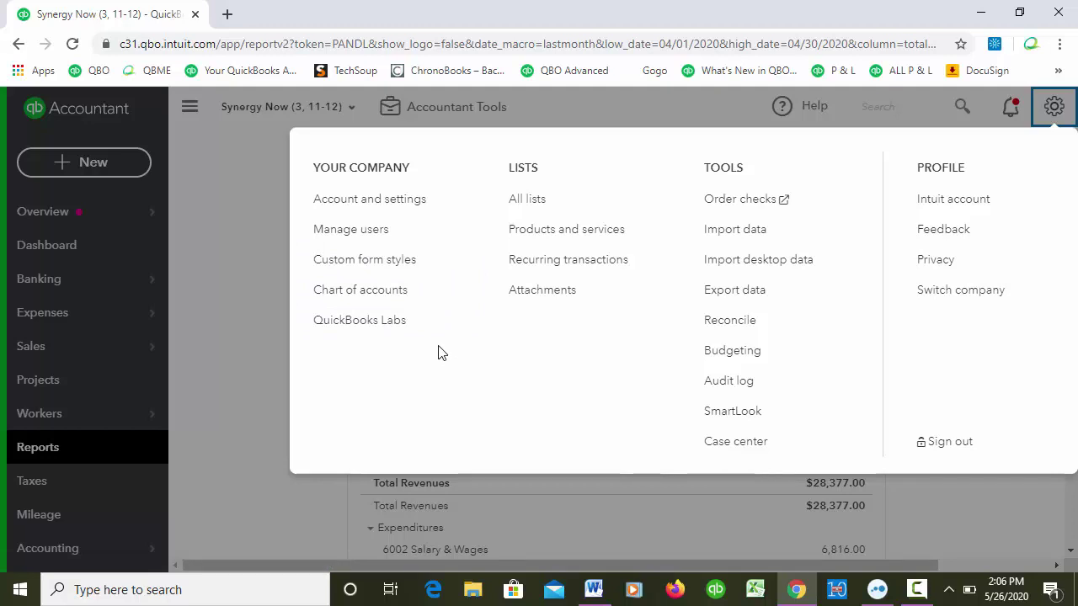
{"action": "left_click", "coordinate": [253, 268]}
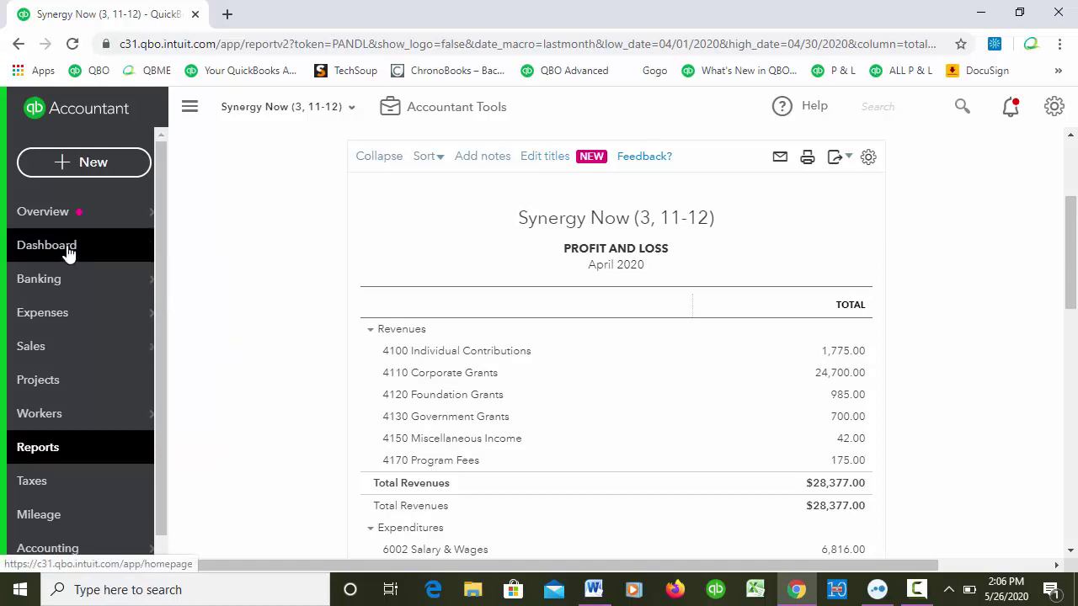
{"action": "left_click", "coordinate": [48, 449]}
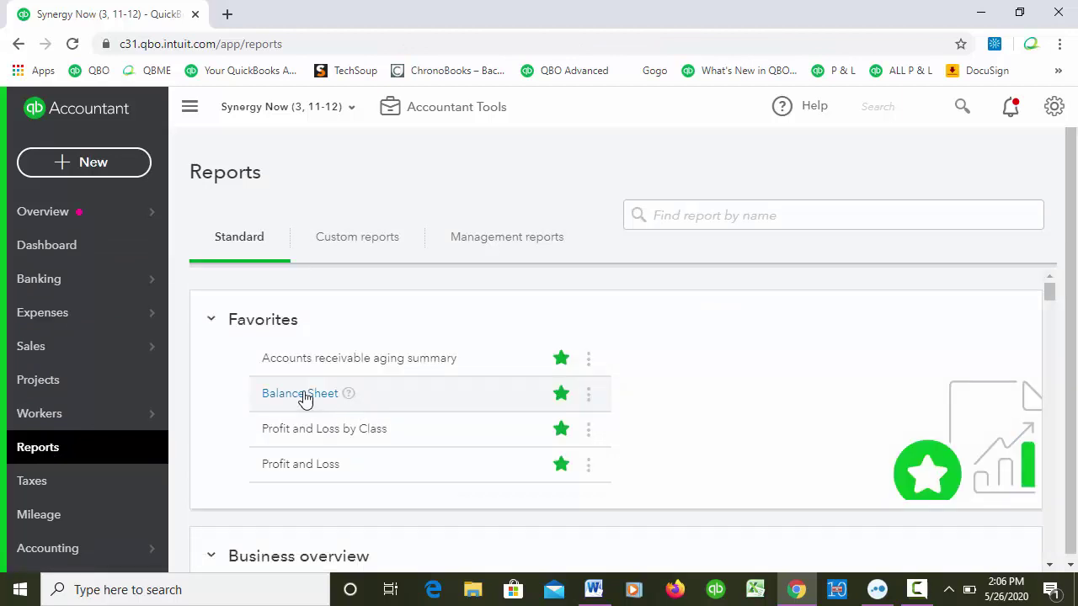
Open the Balance Sheet report and its section title editor.
{"action": "left_click", "coordinate": [301, 394]}
{"action": "scroll", "coordinate": [567, 360], "scroll_direction": "down", "scroll_amount": 3}
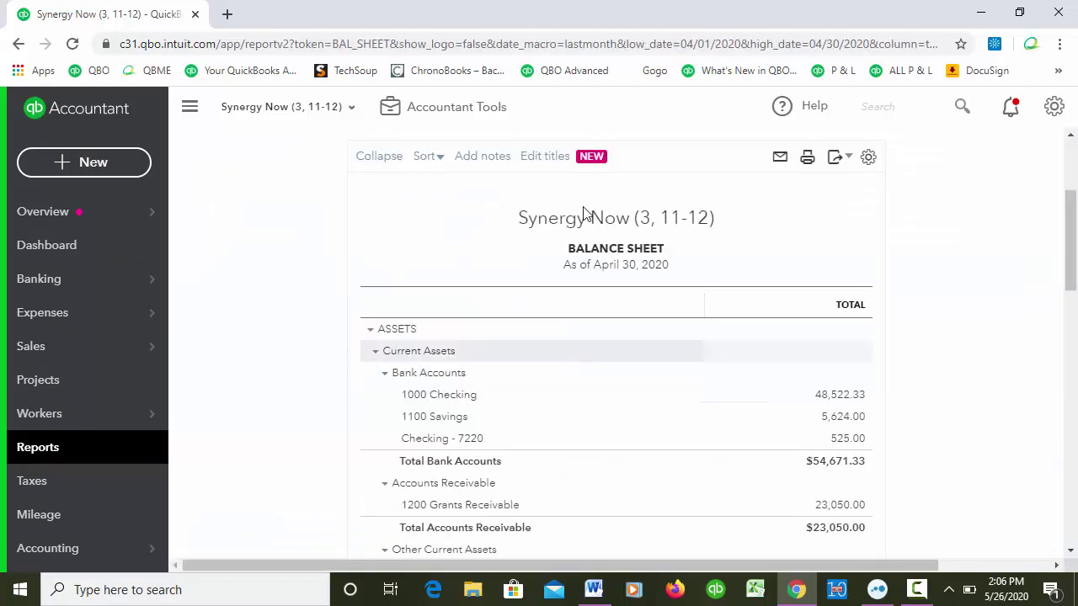
{"action": "left_click", "coordinate": [552, 162]}
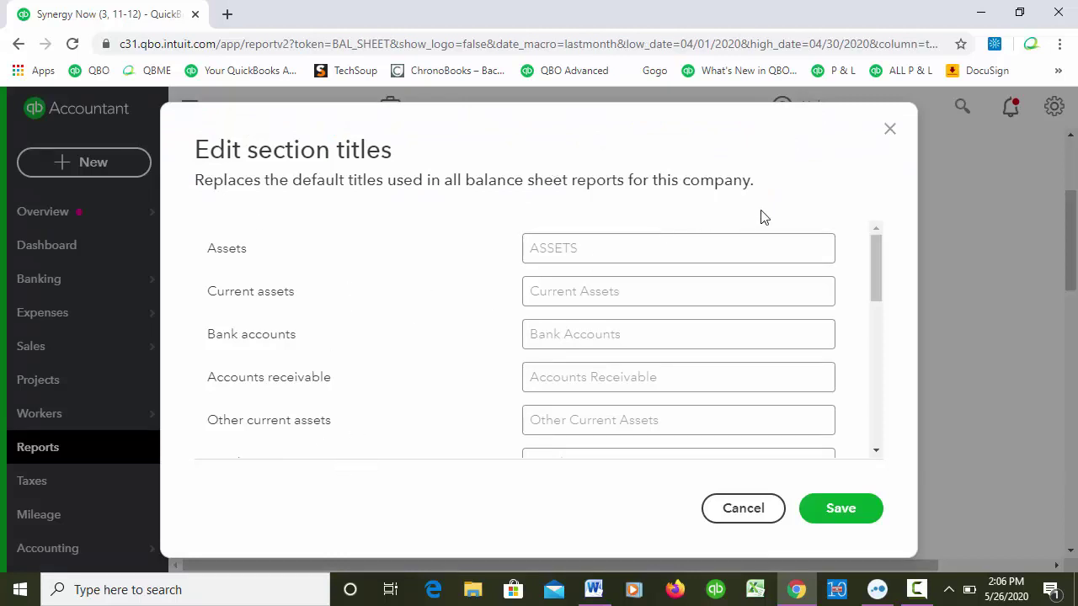
Retitle Retained earnings as Net Assets and save the section titles.
{"action": "left_click_drag", "start_coordinate": [876, 245], "coordinate": [892, 368]}
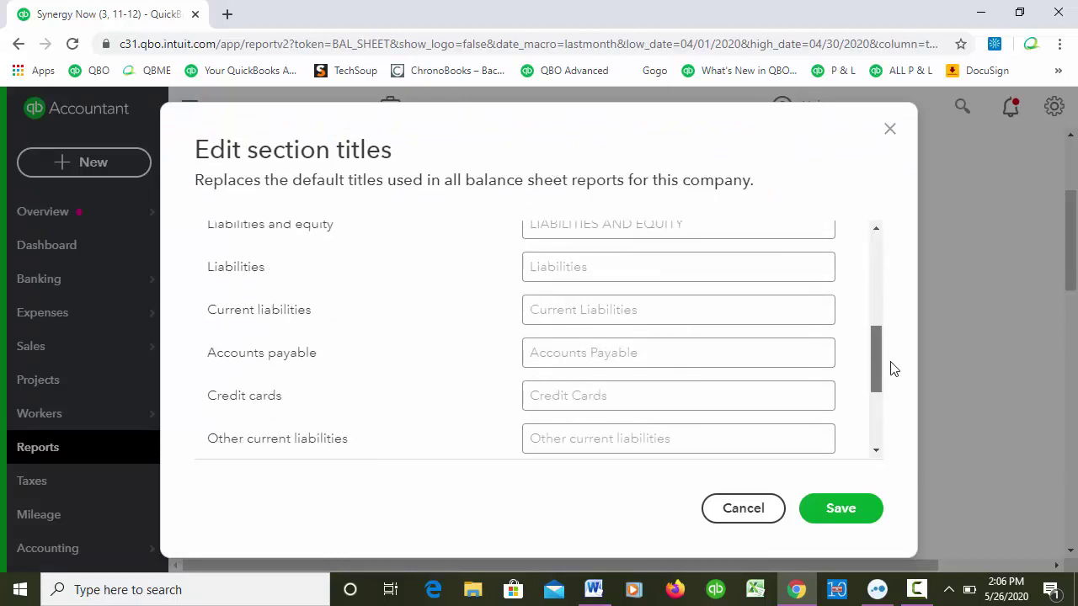
{"action": "scroll", "coordinate": [892, 369], "scroll_direction": "down", "scroll_amount": 2}
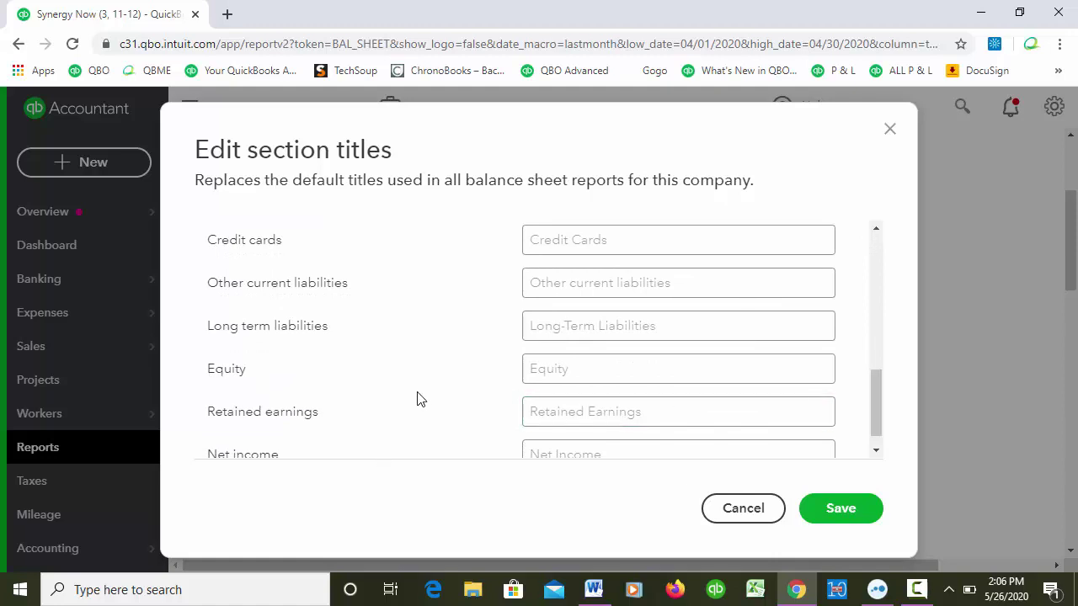
{"action": "left_click", "coordinate": [629, 413]}
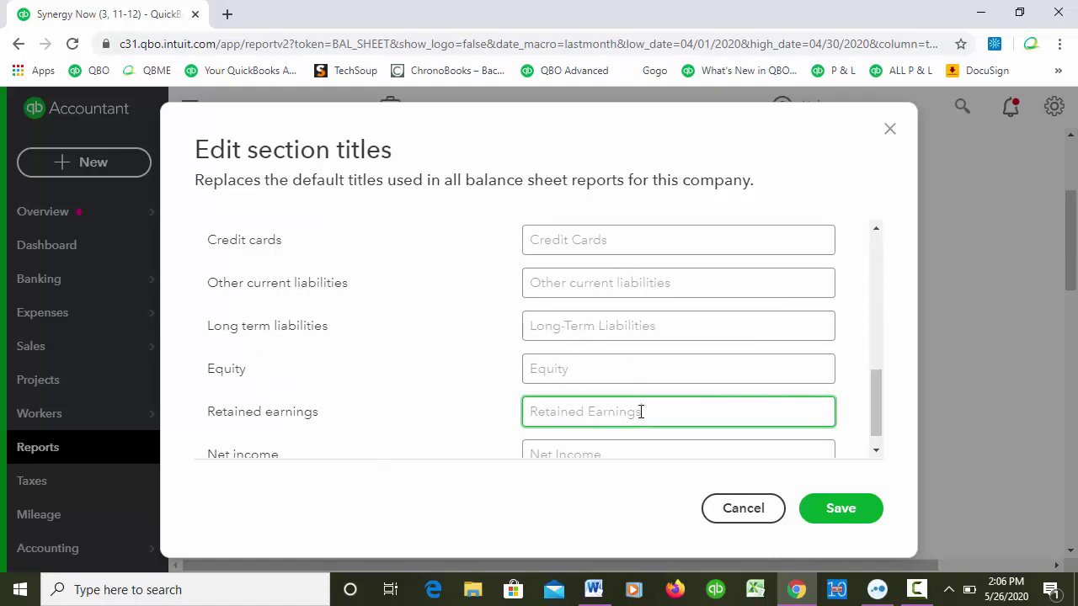
{"action": "left_click_drag", "start_coordinate": [640, 412], "coordinate": [480, 438]}
{"action": "type", "text": "Net Assets"}
{"action": "left_click", "coordinate": [839, 509]}
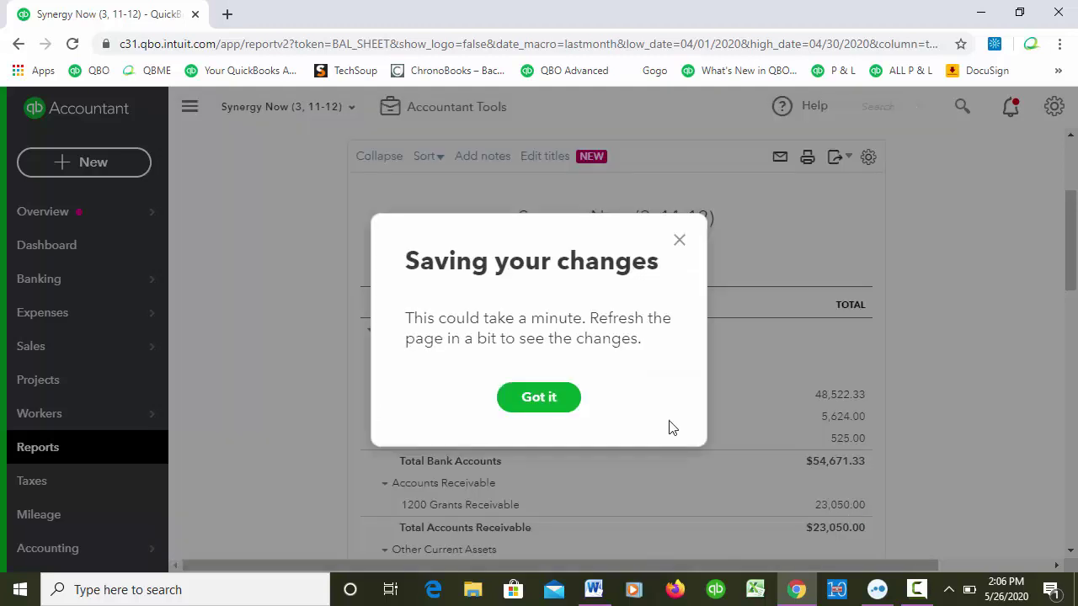
Dismiss the saving notice and rerun the Balance Sheet report.
{"action": "left_click", "coordinate": [543, 401]}
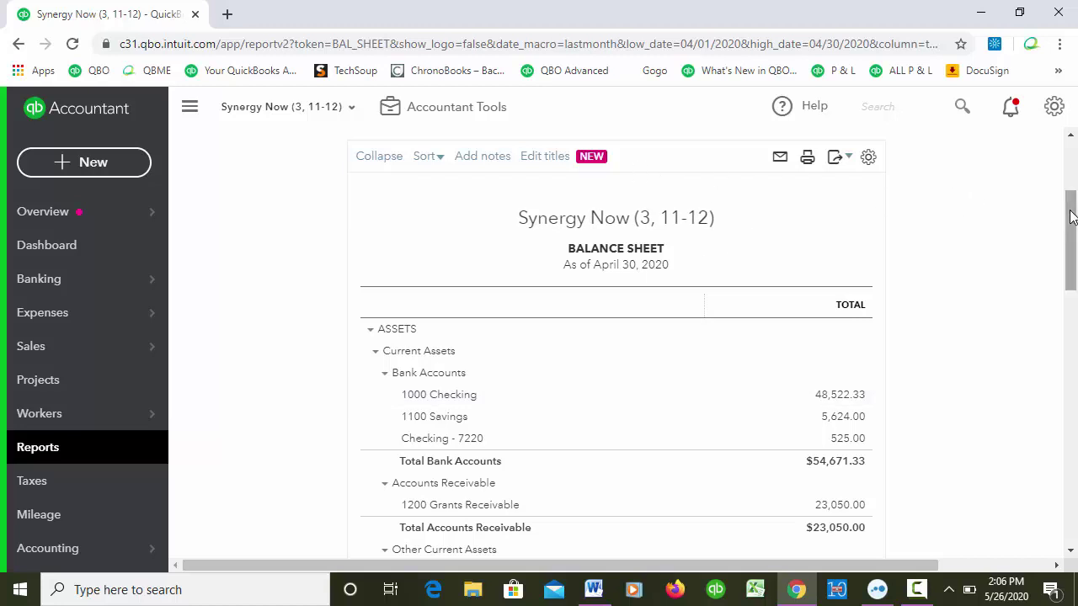
{"action": "scroll", "coordinate": [1068, 219], "scroll_direction": "up", "scroll_amount": 2}
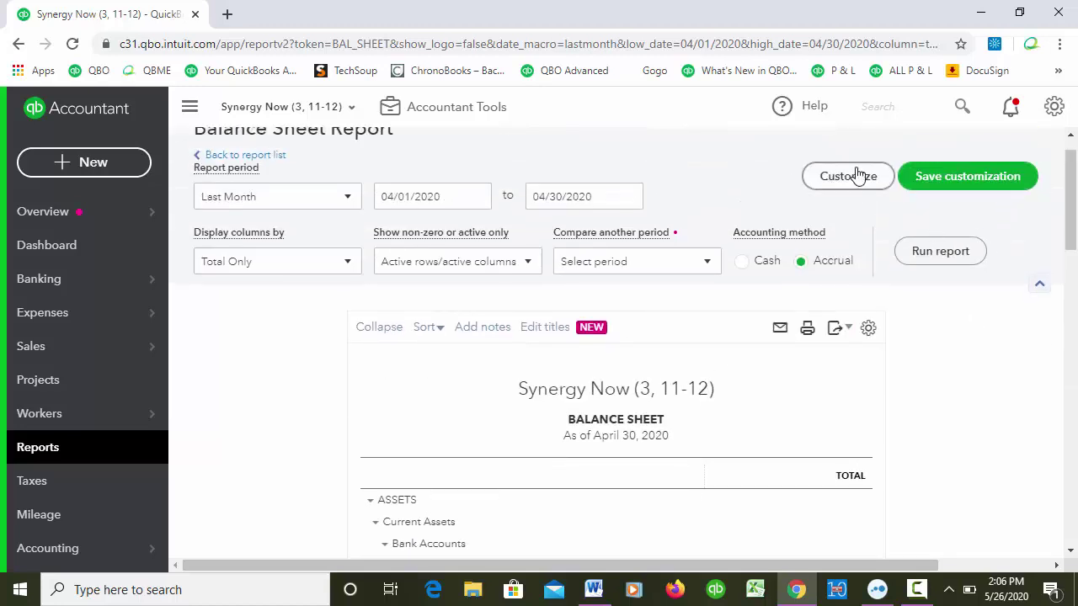
{"action": "left_click", "coordinate": [917, 256]}
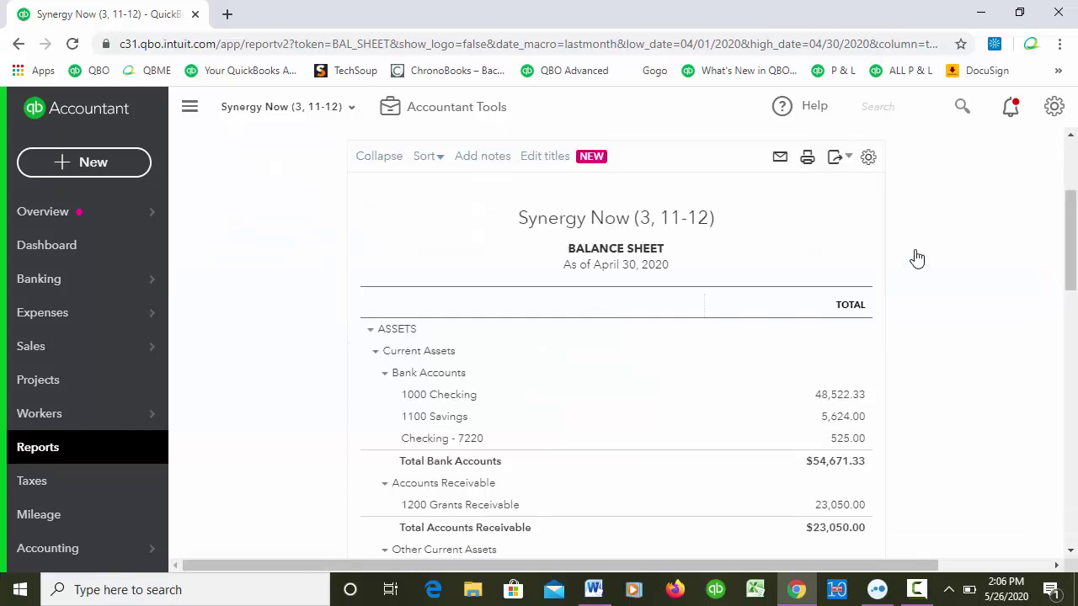
{"action": "left_click_drag", "start_coordinate": [1074, 220], "coordinate": [1074, 463]}
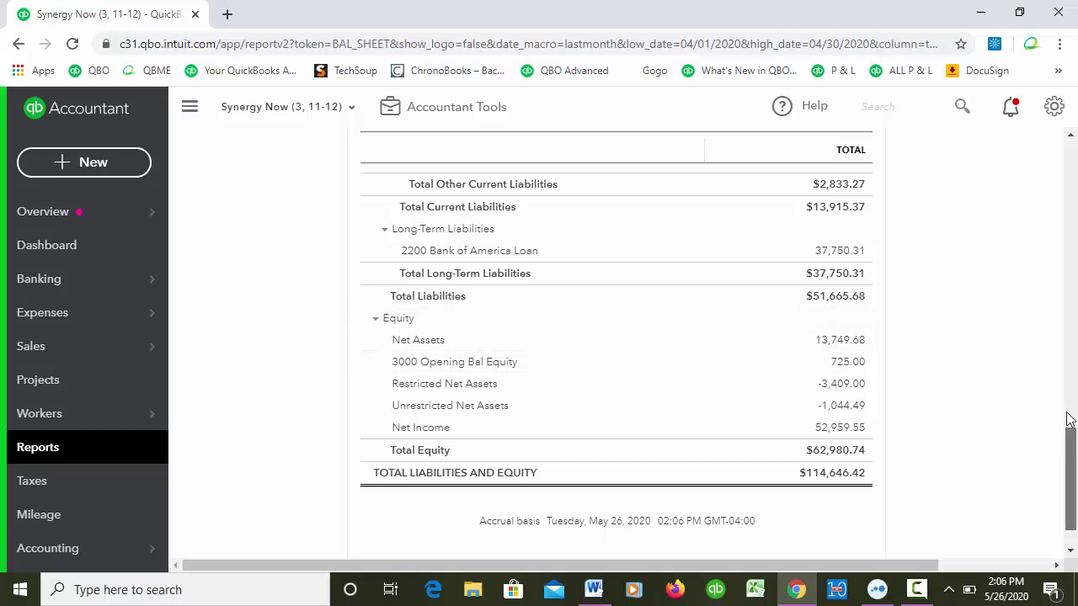
{"action": "left_click_drag", "start_coordinate": [1069, 430], "coordinate": [1059, 173]}
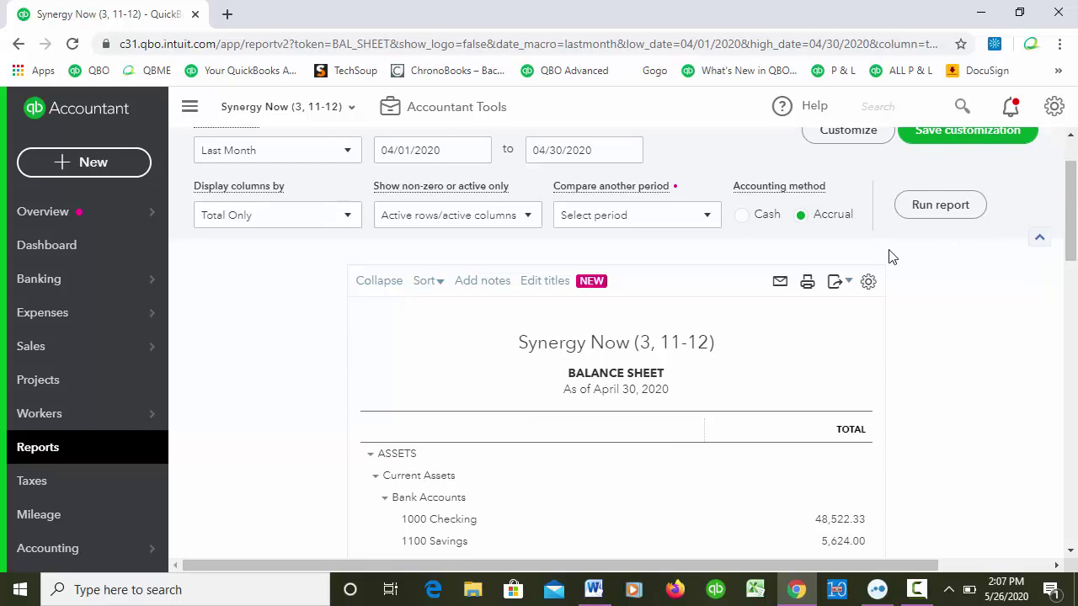
Reload the page and confirm Net Assets 13,749.68 under Equity, Total Equity $62,980.74.
{"action": "left_click", "coordinate": [73, 49]}
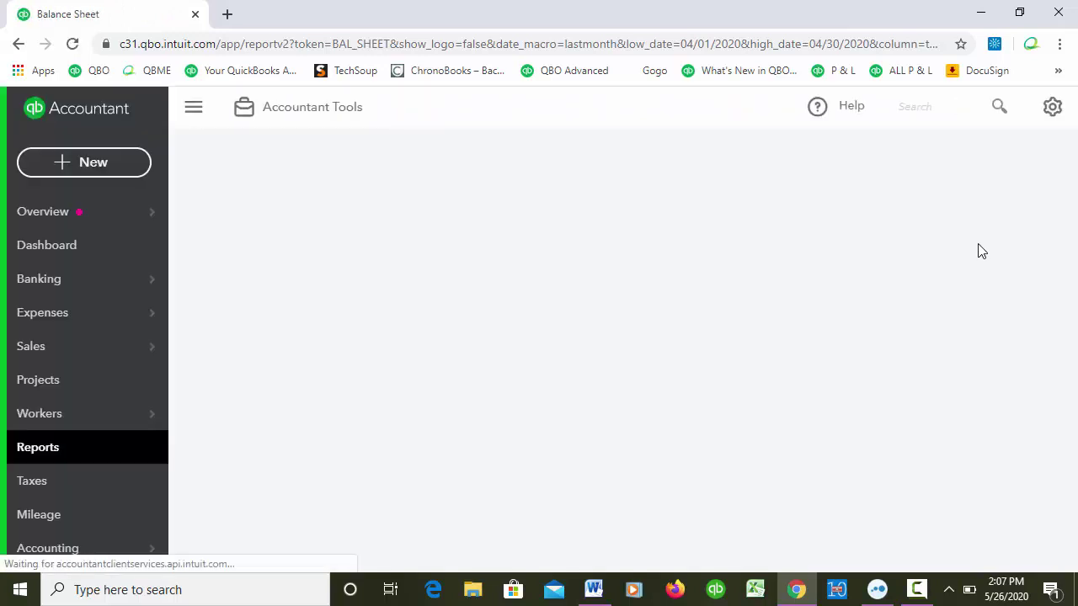
{"action": "scroll", "coordinate": [981, 250], "scroll_direction": "down", "scroll_amount": 3}
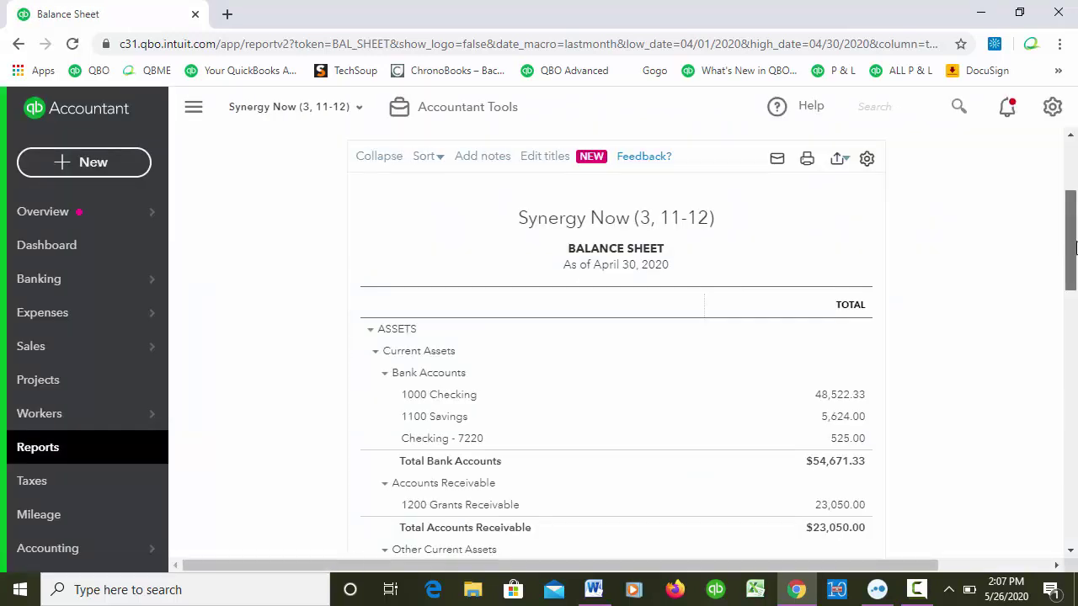
{"action": "left_click_drag", "start_coordinate": [1071, 206], "coordinate": [1074, 477]}
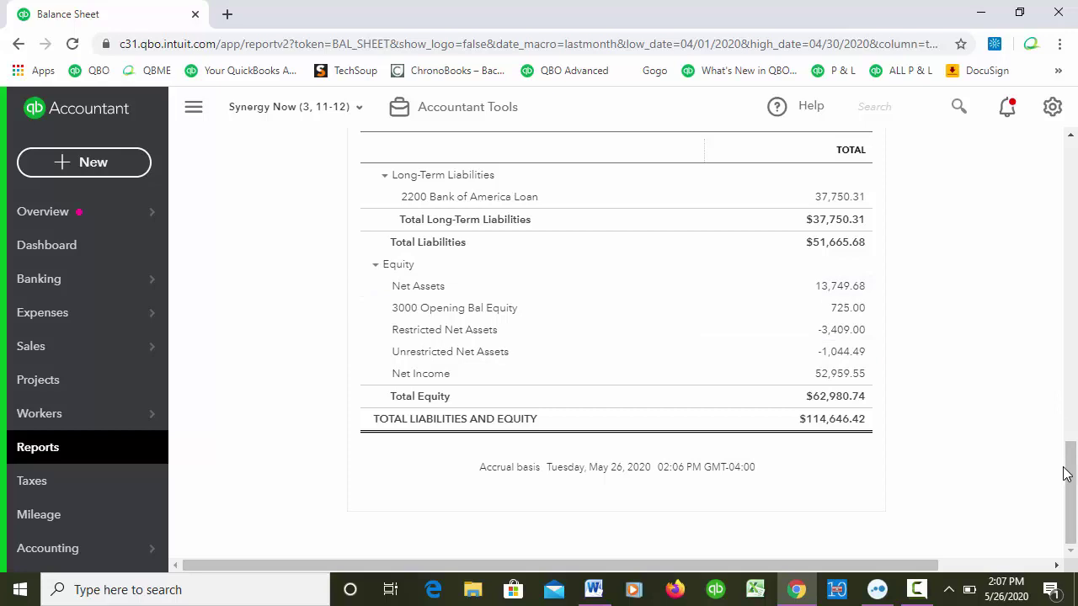
{"action": "left_click_drag", "start_coordinate": [1075, 445], "coordinate": [1071, 197]}
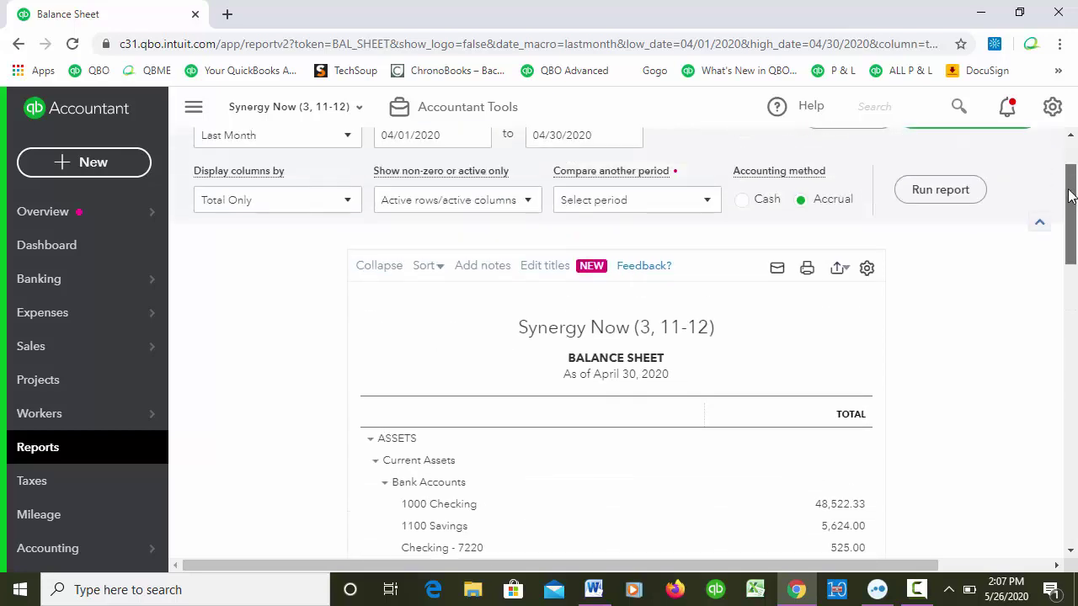
Copy the Net Assets title from Retained earnings and paste it into the Equity title field.
{"action": "left_click", "coordinate": [553, 278]}
{"action": "scroll", "coordinate": [882, 329], "scroll_direction": "down", "scroll_amount": 6}
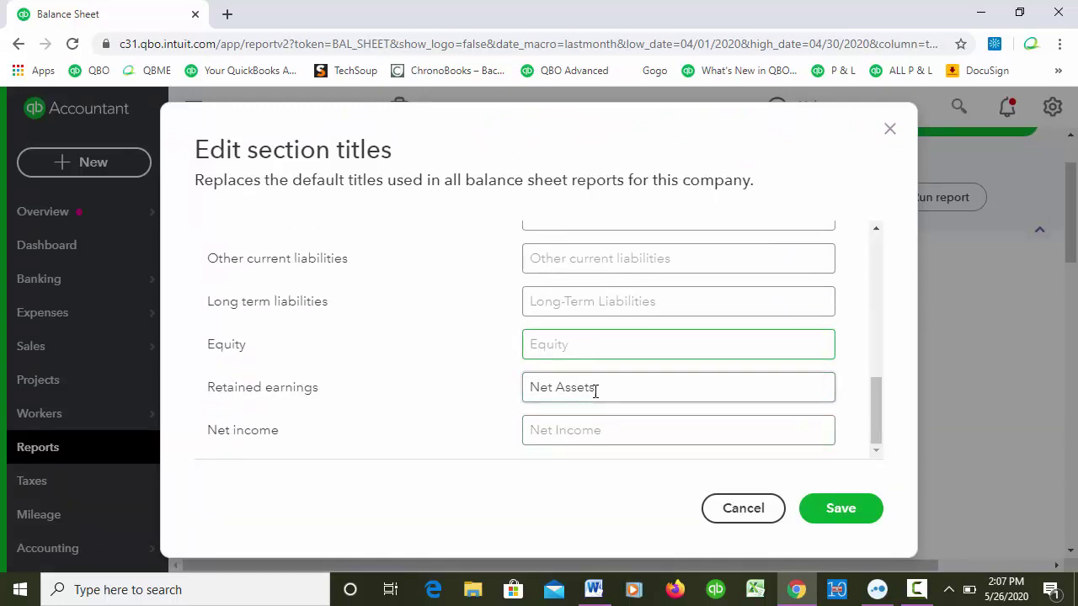
{"action": "left_click_drag", "start_coordinate": [596, 388], "coordinate": [486, 411]}
{"action": "key", "text": "ctrl+c"}
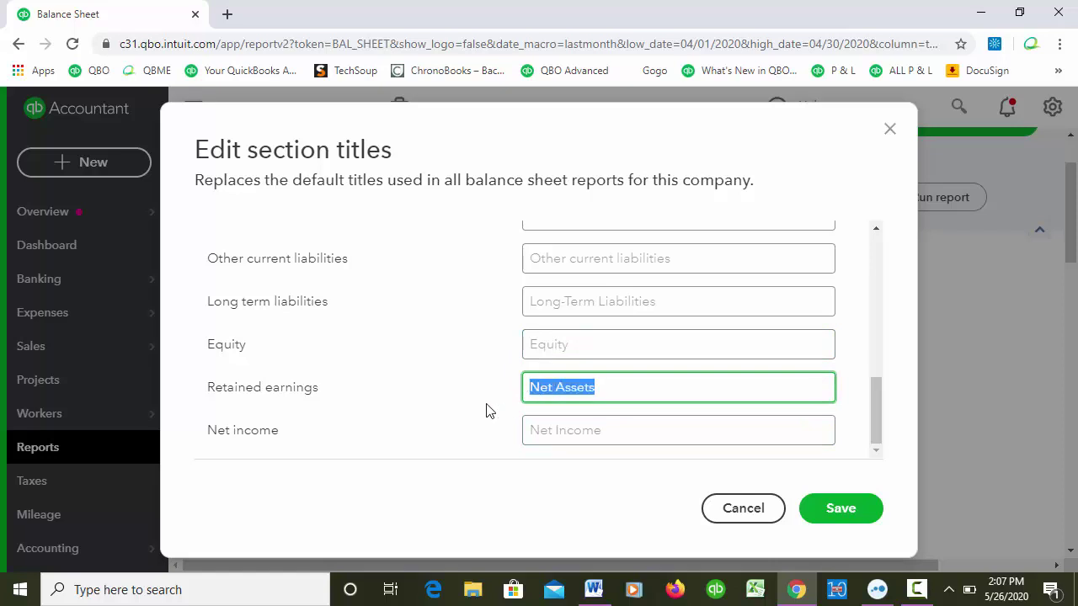
{"action": "left_click", "coordinate": [547, 346]}
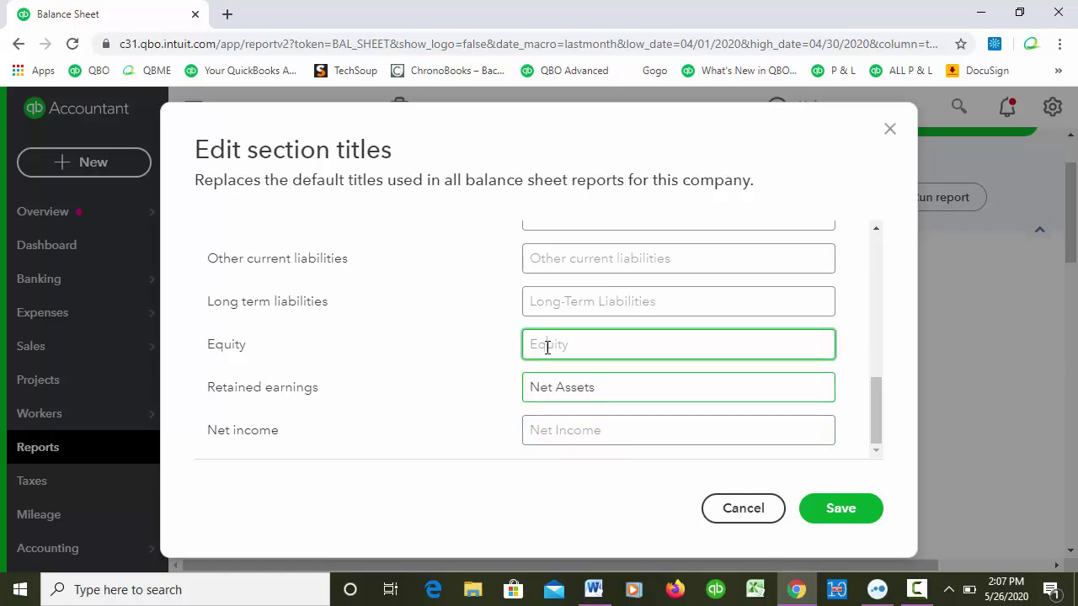
{"action": "key", "text": "ctrl+v"}
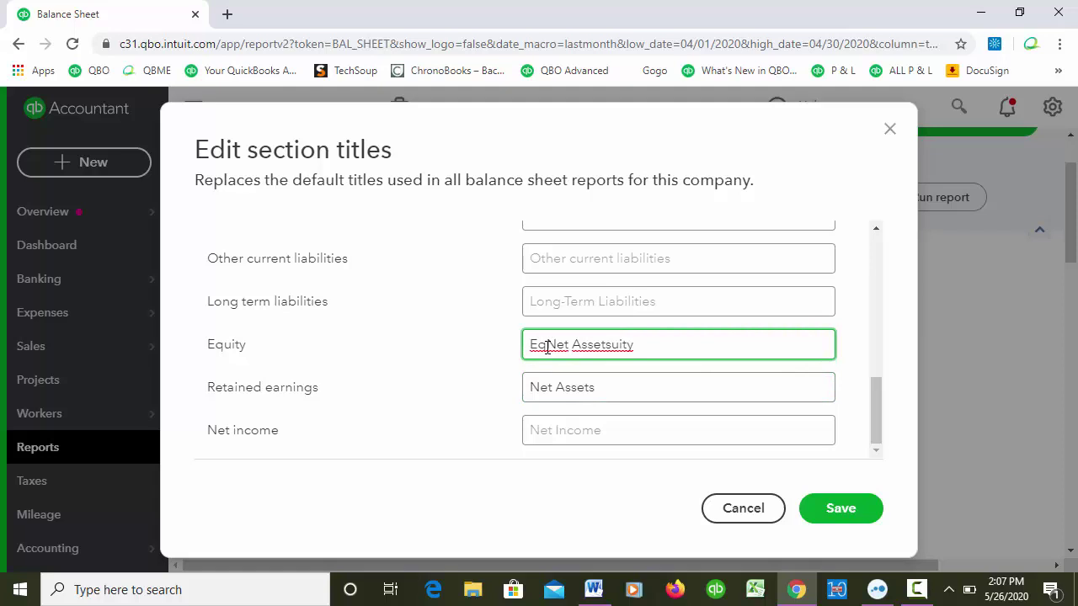
Replace the garbled Equity title text with Net Assets and save the section titles.
{"action": "left_click_drag", "start_coordinate": [531, 350], "coordinate": [557, 353]}
{"action": "left_click_drag", "start_coordinate": [637, 355], "coordinate": [482, 364]}
{"action": "key", "text": "ctrl+v"}
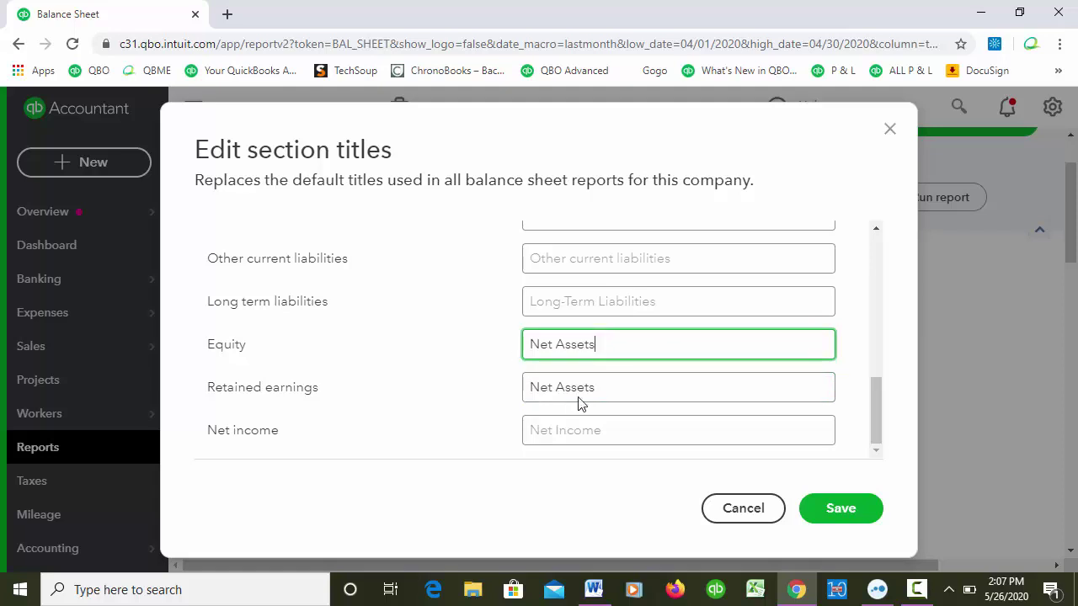
{"action": "left_click", "coordinate": [829, 510]}
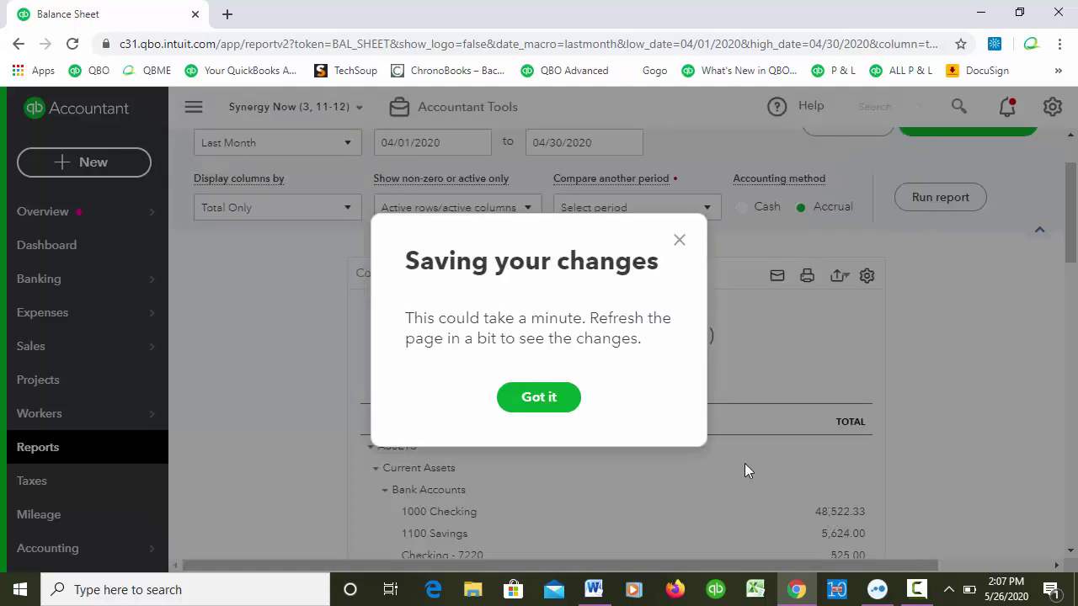
{"action": "left_click", "coordinate": [538, 404]}
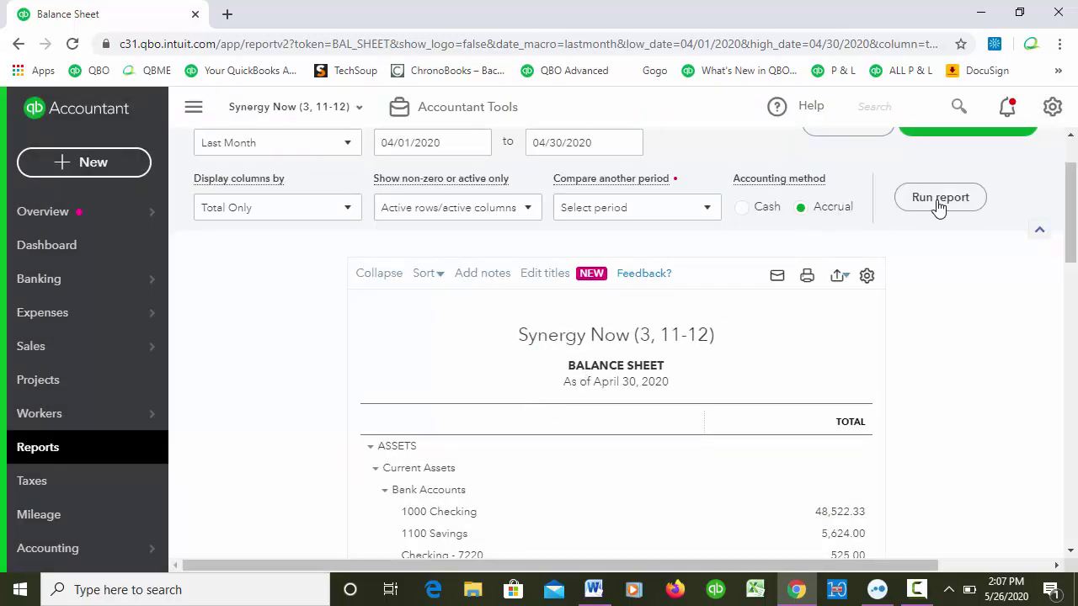
{"action": "left_click_drag", "start_coordinate": [1068, 203], "coordinate": [1074, 473]}
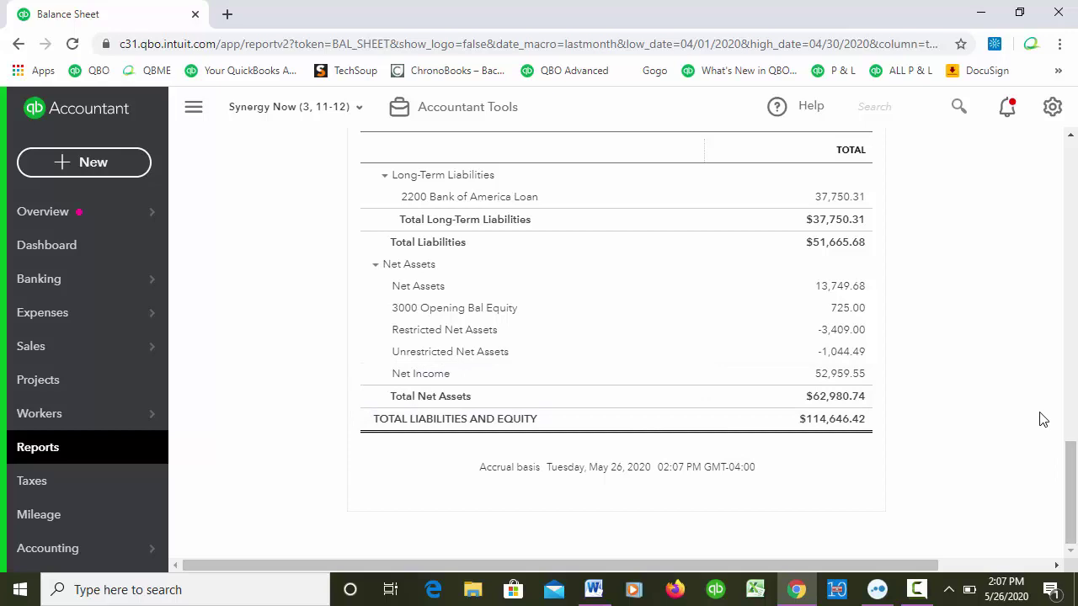
{"action": "left_click_drag", "start_coordinate": [1073, 447], "coordinate": [1042, 167]}
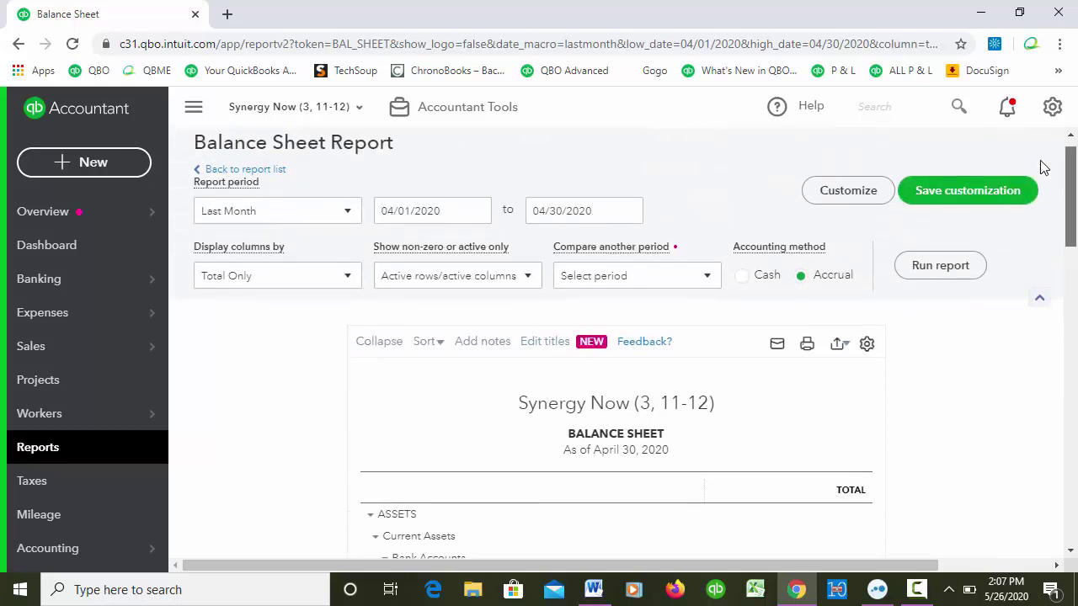
{"action": "left_click", "coordinate": [546, 342]}
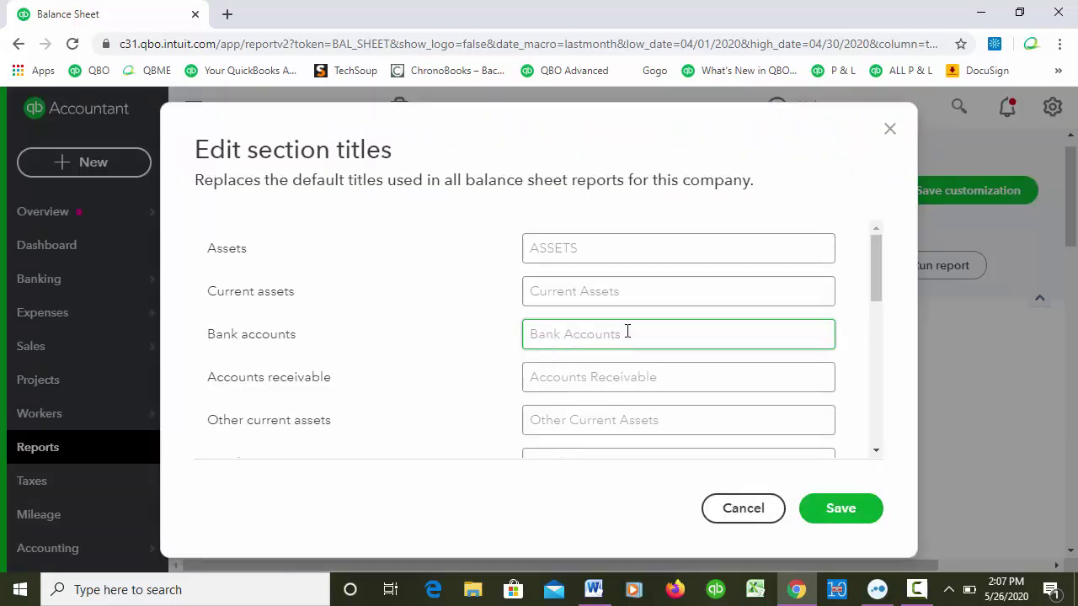
{"action": "scroll", "coordinate": [883, 349], "scroll_direction": "down", "scroll_amount": 5}
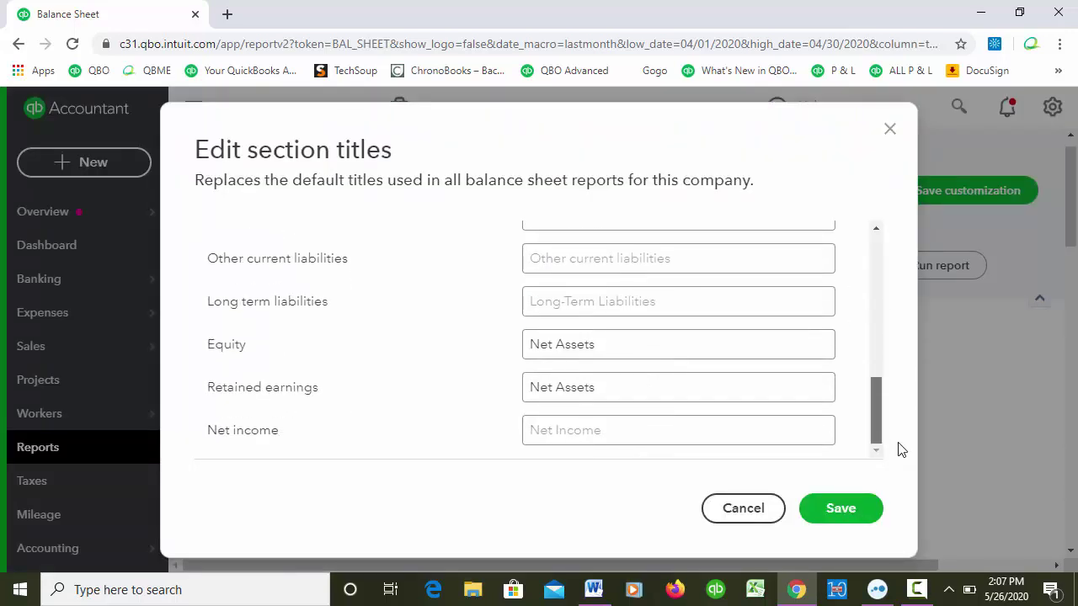
{"action": "scroll", "coordinate": [895, 423], "scroll_direction": "up", "scroll_amount": 1}
{"action": "scroll", "coordinate": [897, 439], "scroll_direction": "down", "scroll_amount": 1}
{"action": "scroll", "coordinate": [896, 409], "scroll_direction": "up", "scroll_amount": 4}
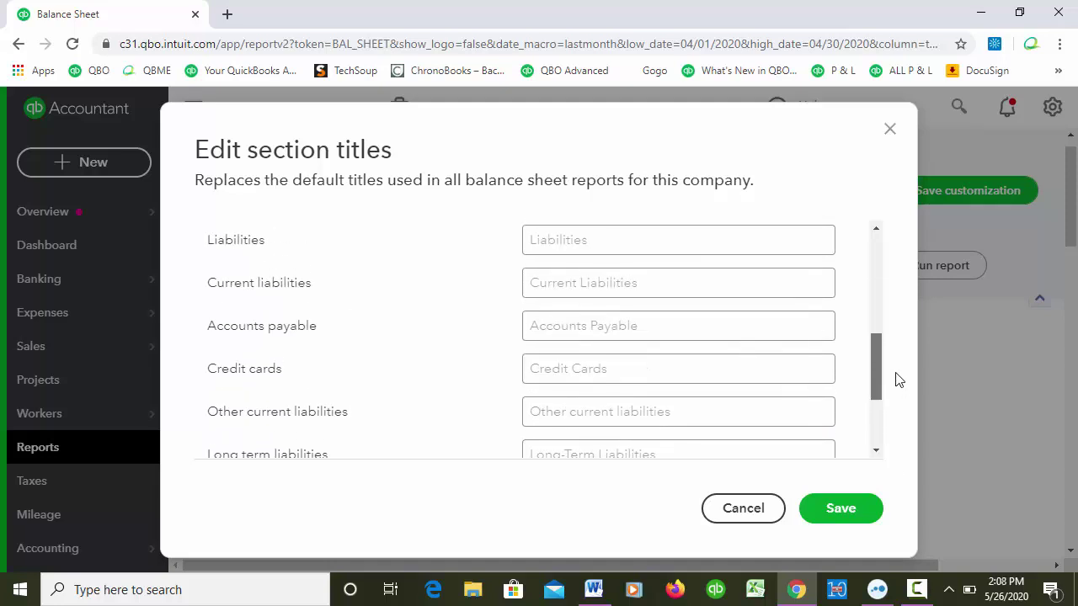
{"action": "scroll", "coordinate": [896, 308], "scroll_direction": "up", "scroll_amount": 2}
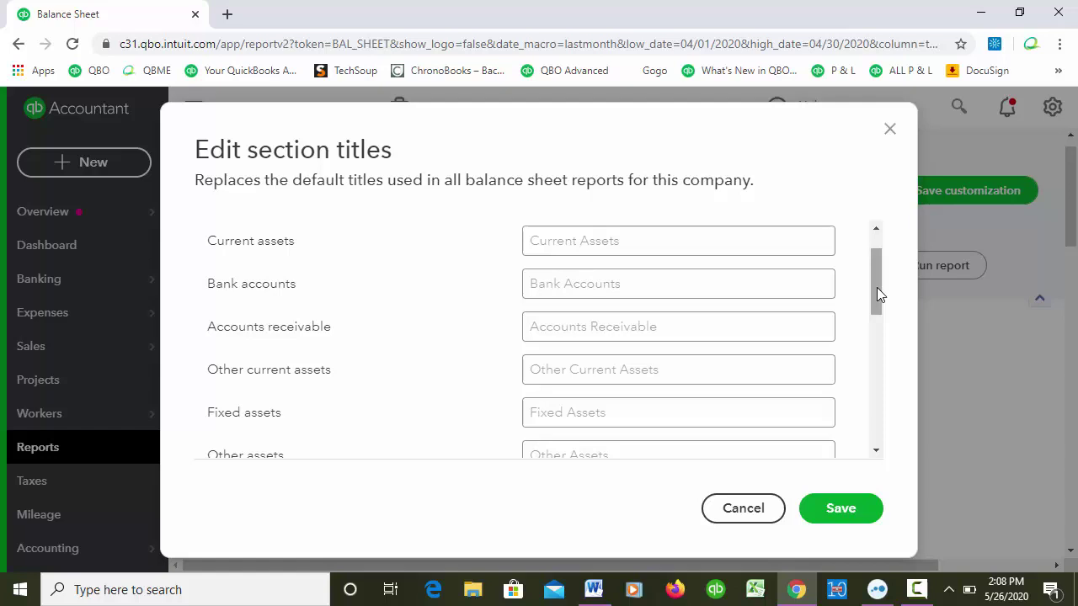
Close the title editor unchanged and go to the Synergy Now company dashboard.
{"action": "left_click", "coordinate": [890, 129]}
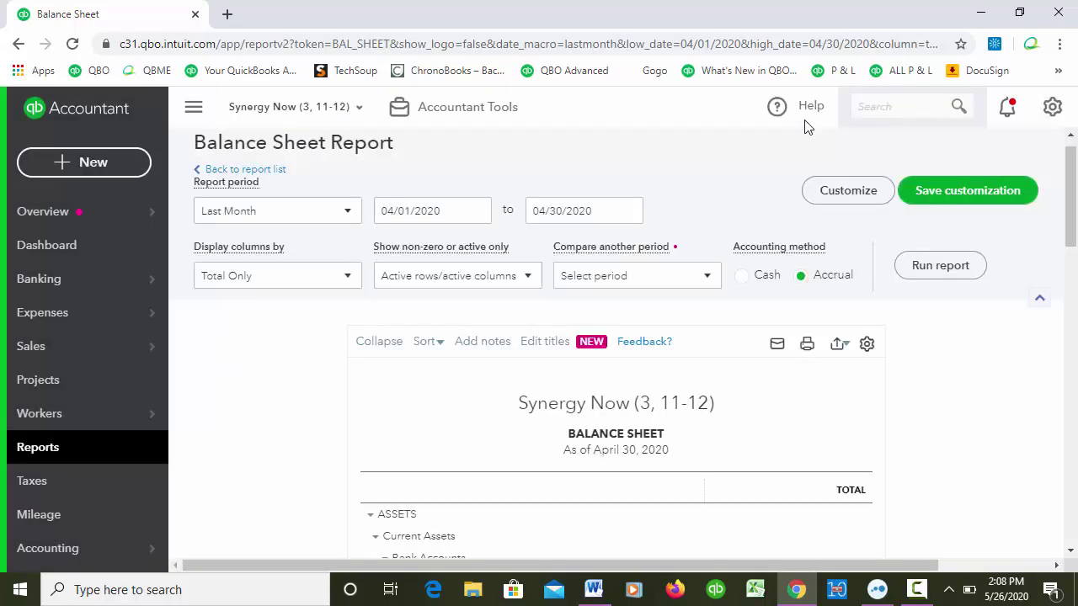
{"action": "left_click", "coordinate": [47, 245]}
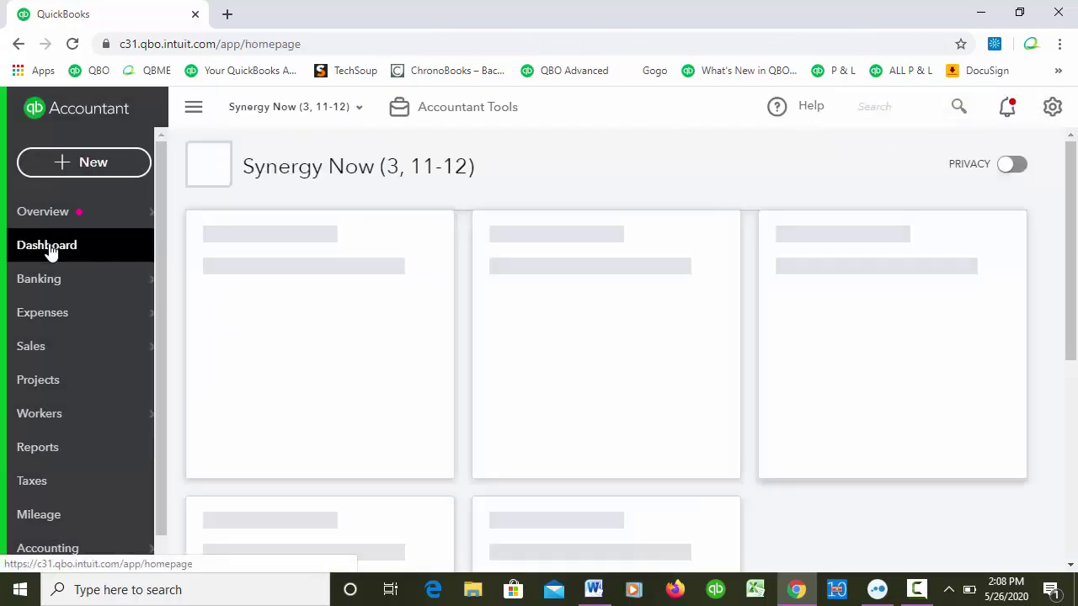